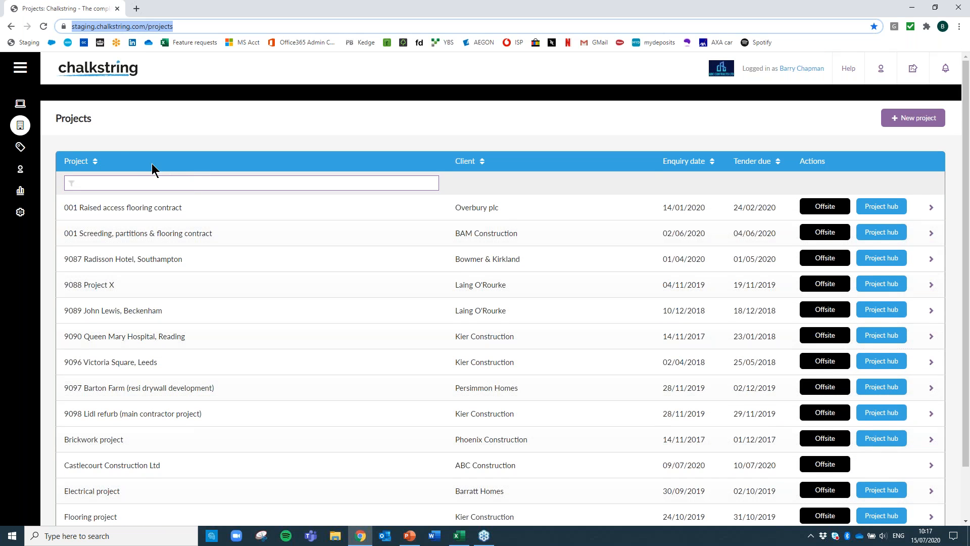
click(20, 67)
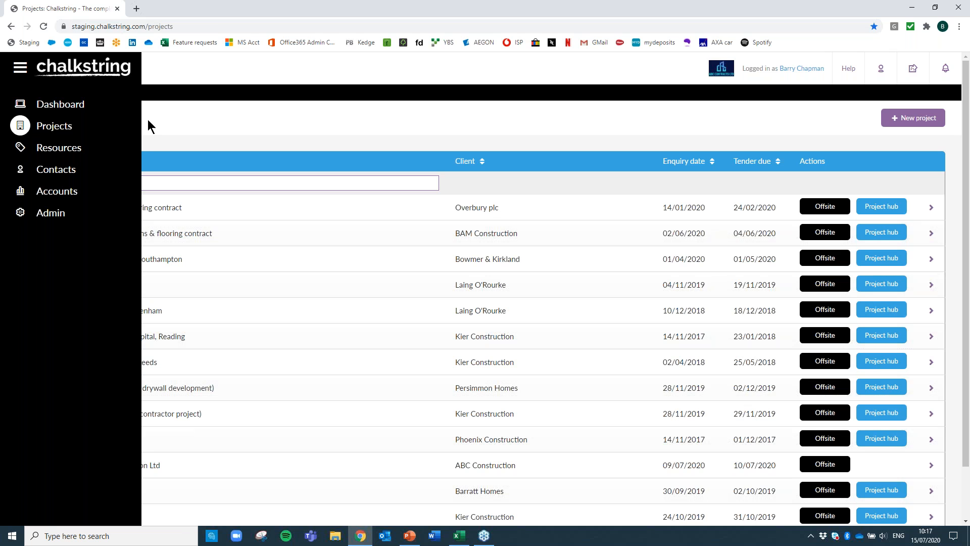
click(50, 148)
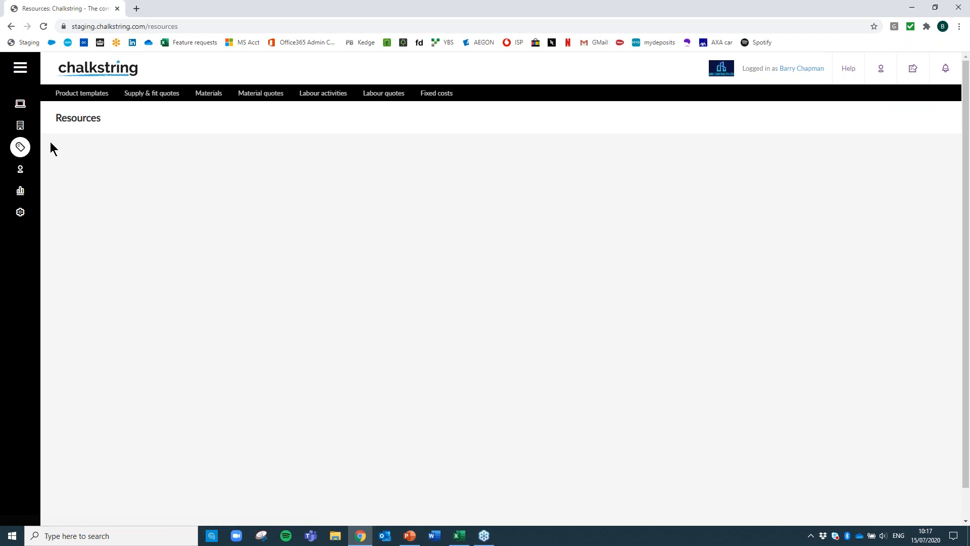
click(29, 126)
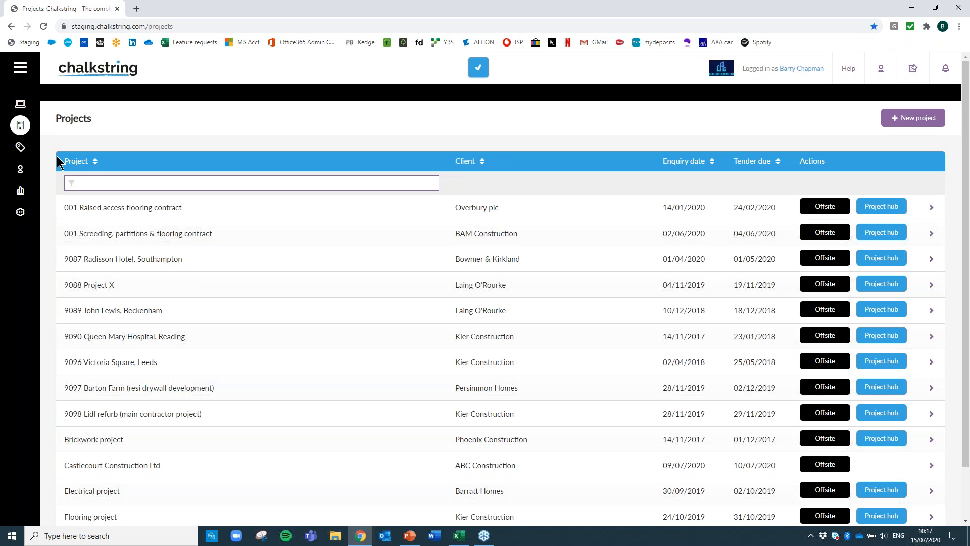
- Open the project hub of 9087 Radisson Hotel, Southampton and review its available sections and commercial data charts
scroll(125, 216, down, 2)
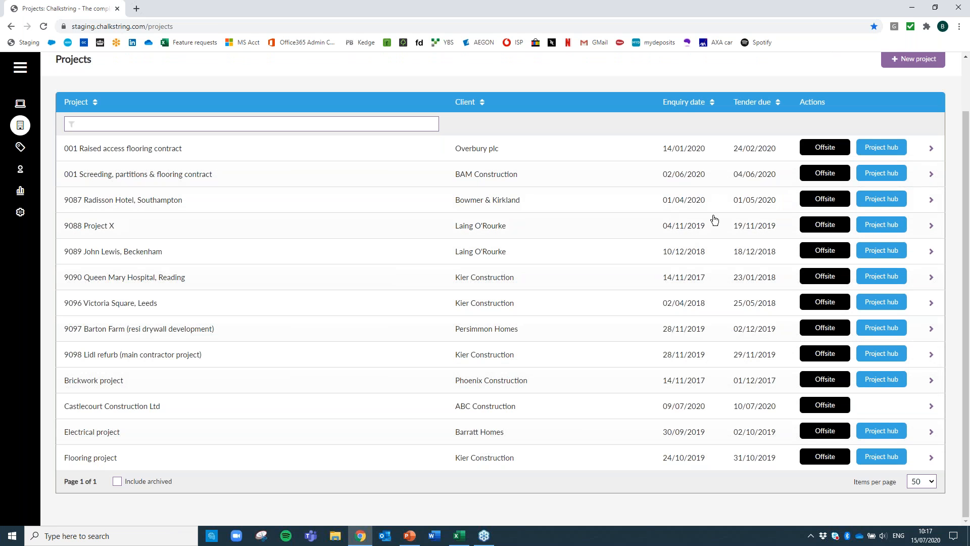
click(861, 199)
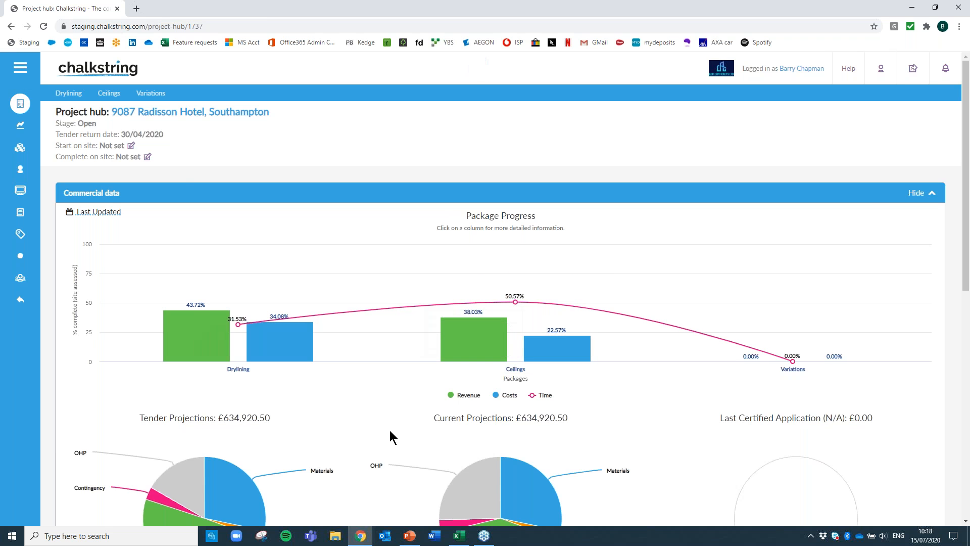
click(20, 70)
mouse_move(34, 95)
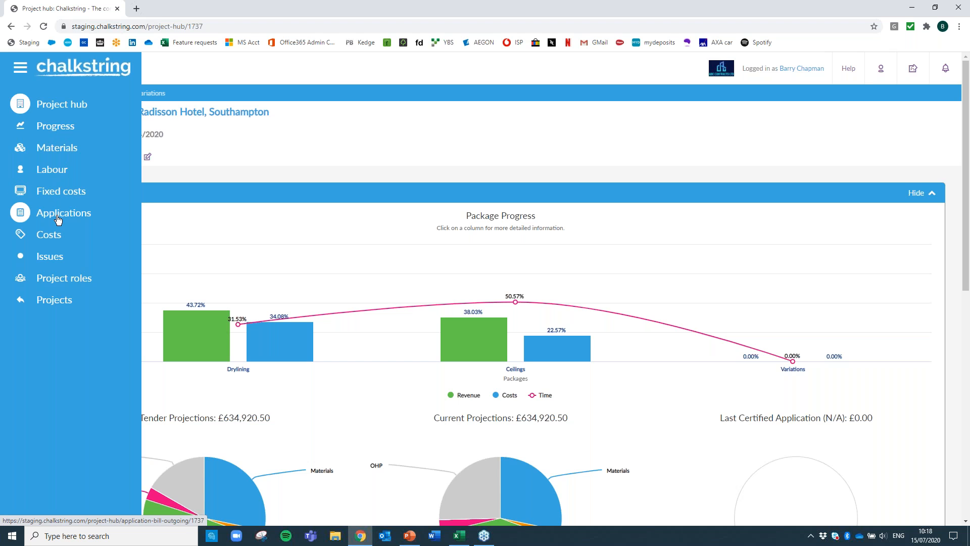
click(20, 67)
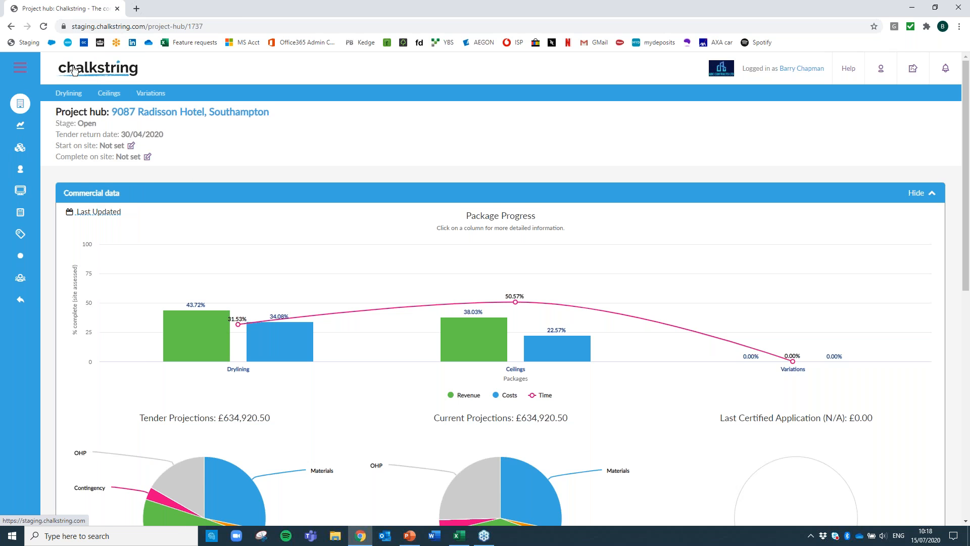
scroll(270, 352, down, 2)
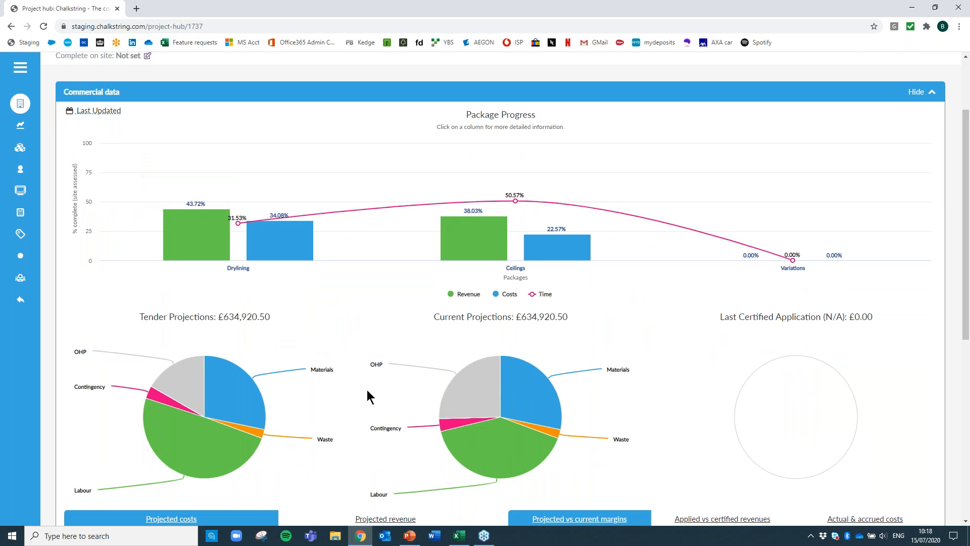
scroll(367, 389, up, 2)
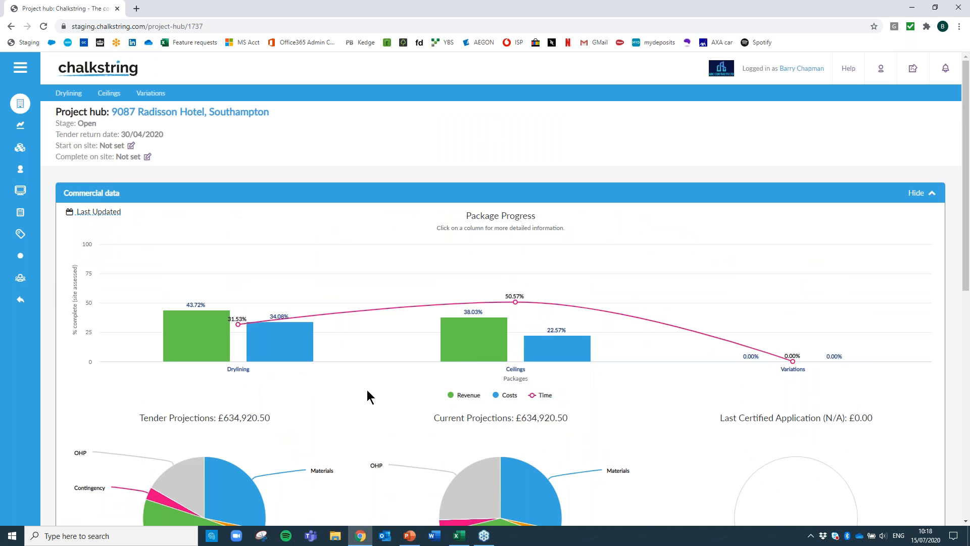
- Open the Ceilings assessment and look over its rate build up and bill of quantities
click(107, 96)
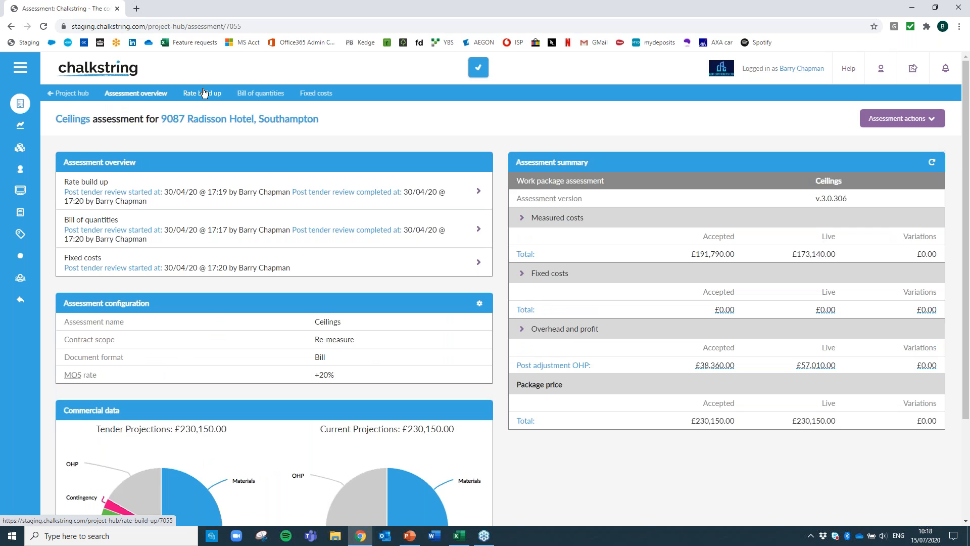
click(204, 93)
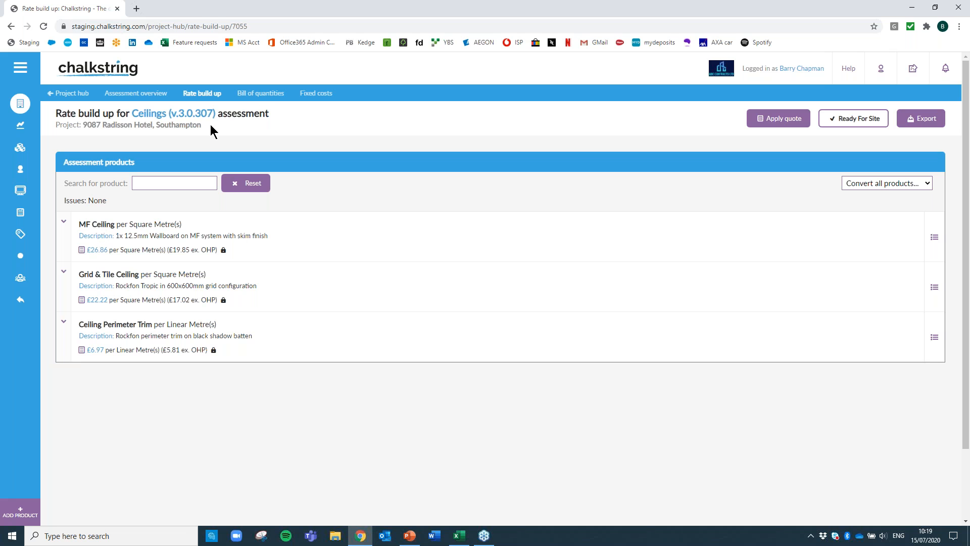
click(261, 94)
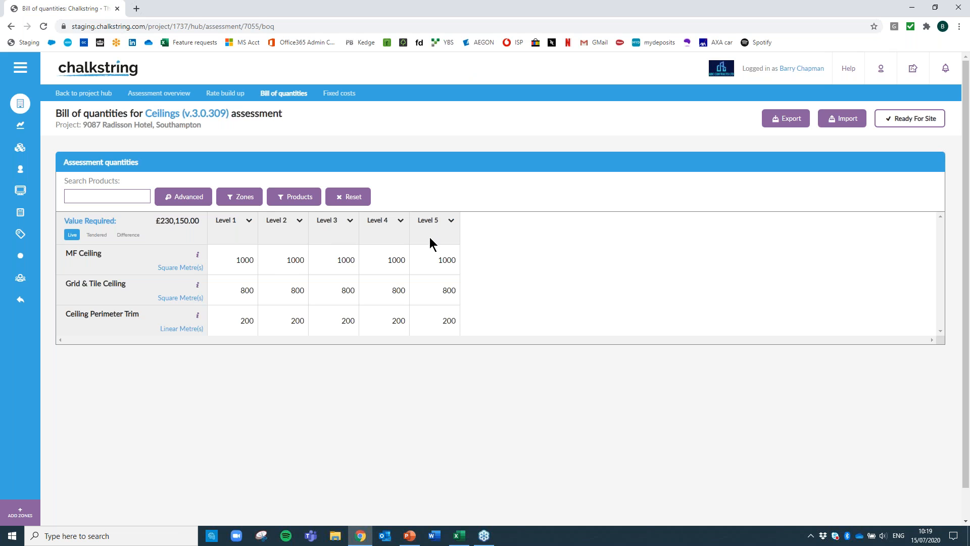
- Expand MF Ceiling in the Ceilings rate build up and examine its Metal, Boarding and Plastering components
click(240, 97)
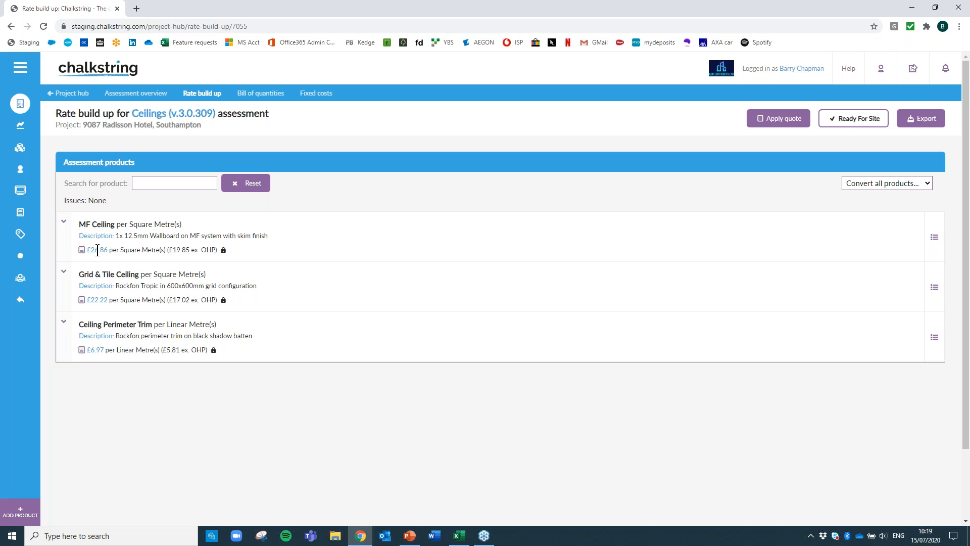
click(64, 224)
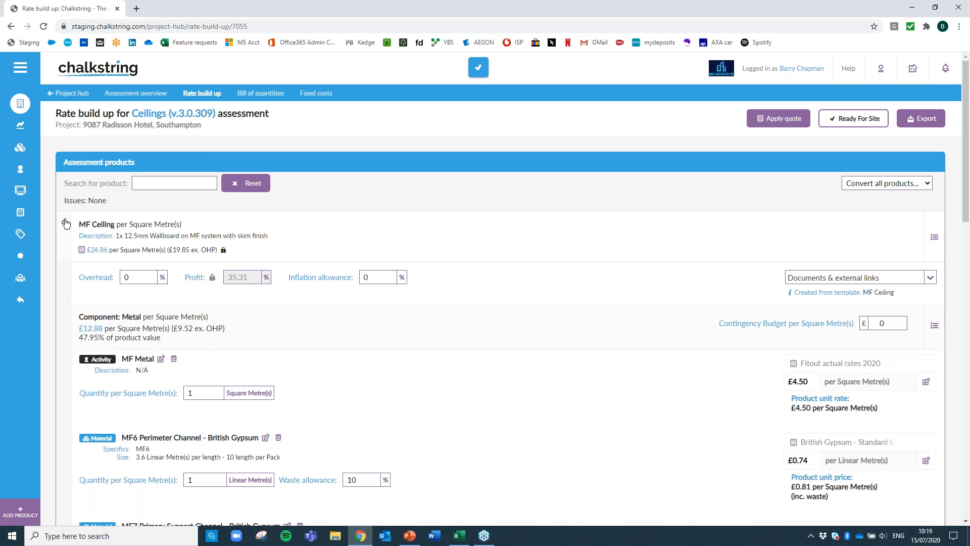
scroll(110, 235, down, 5)
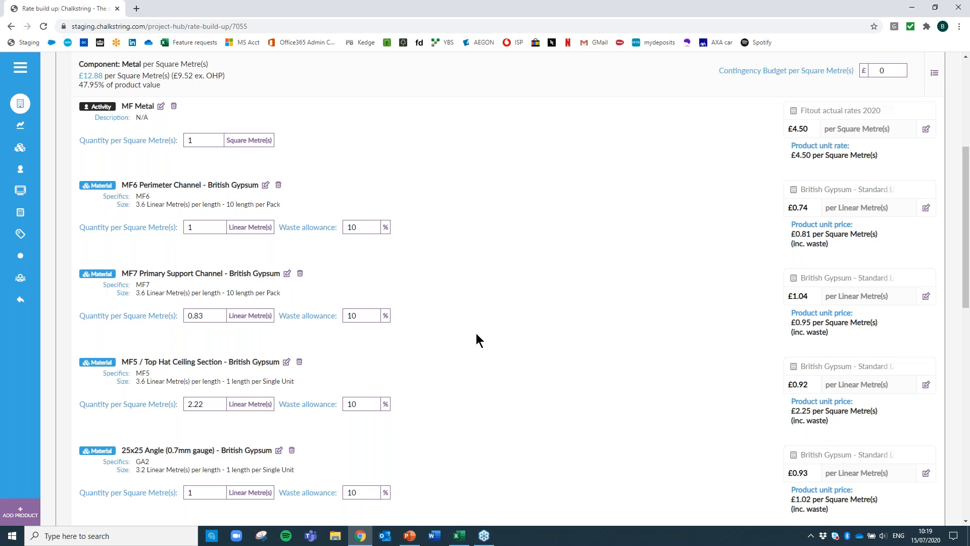
scroll(484, 340, up, 2)
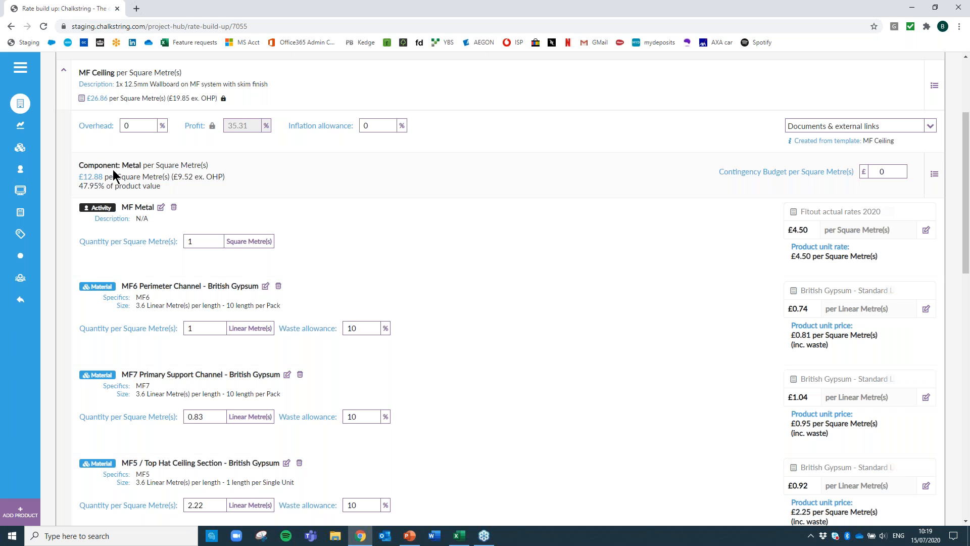
drag(79, 165, 142, 167)
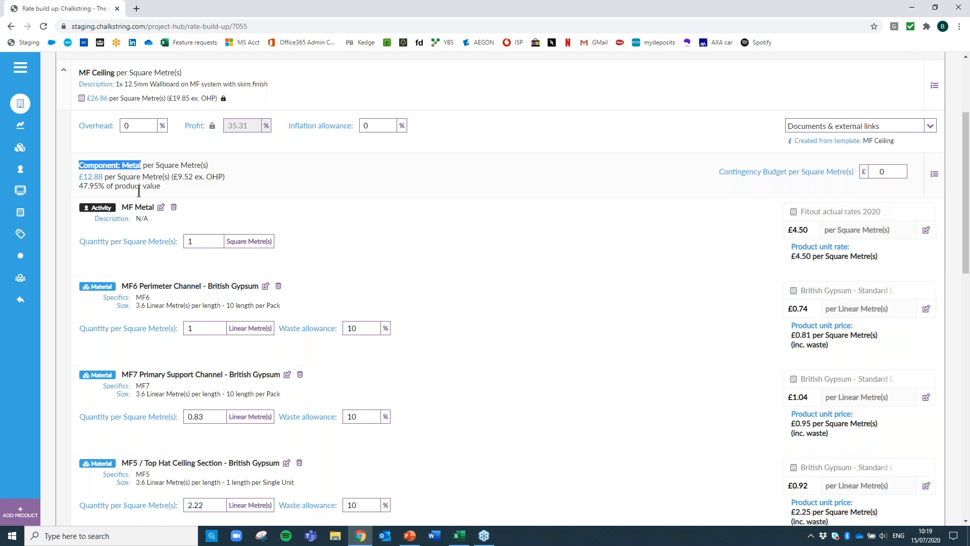
scroll(139, 192, down, 7)
drag(83, 289, 152, 289)
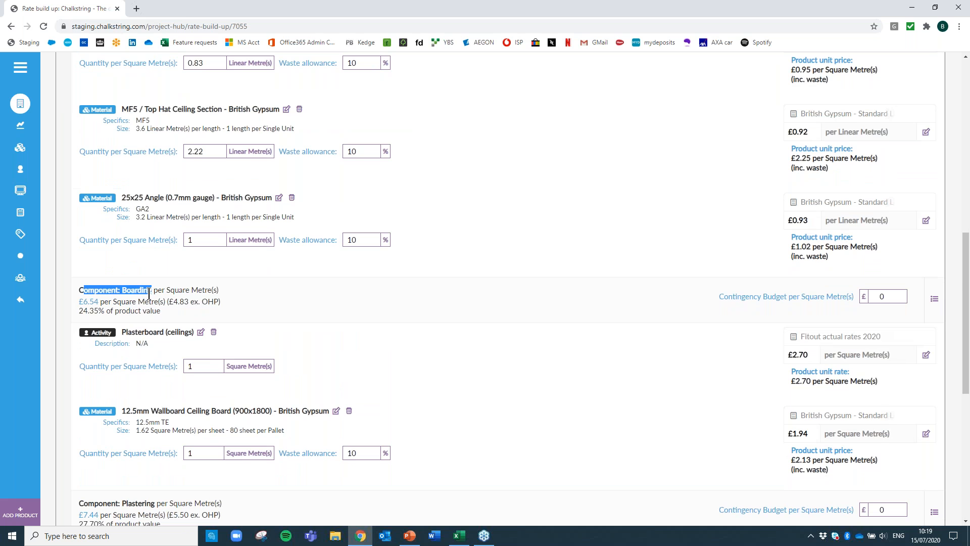
scroll(112, 355, down, 3)
drag(95, 351, 153, 363)
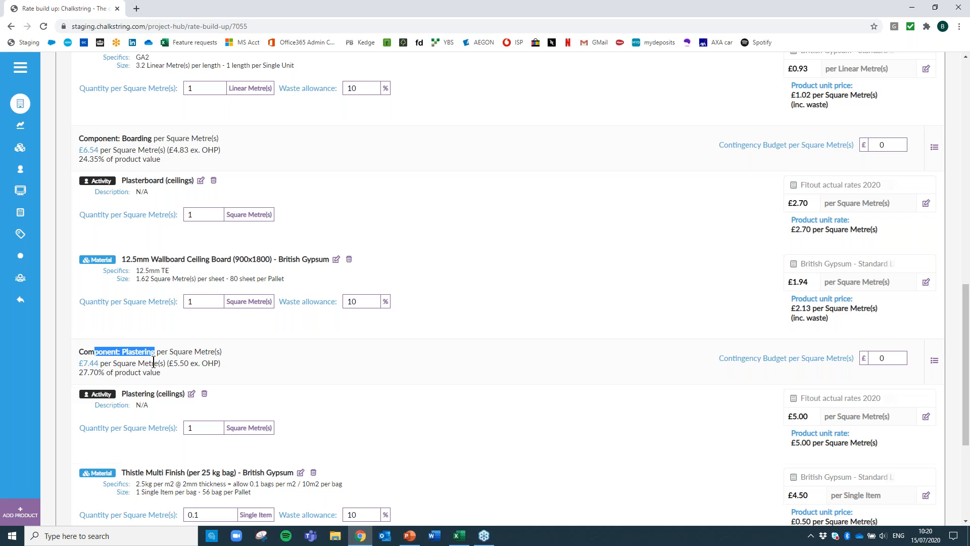
- Open the project's progress by product and load the Ceilings package
click(28, 74)
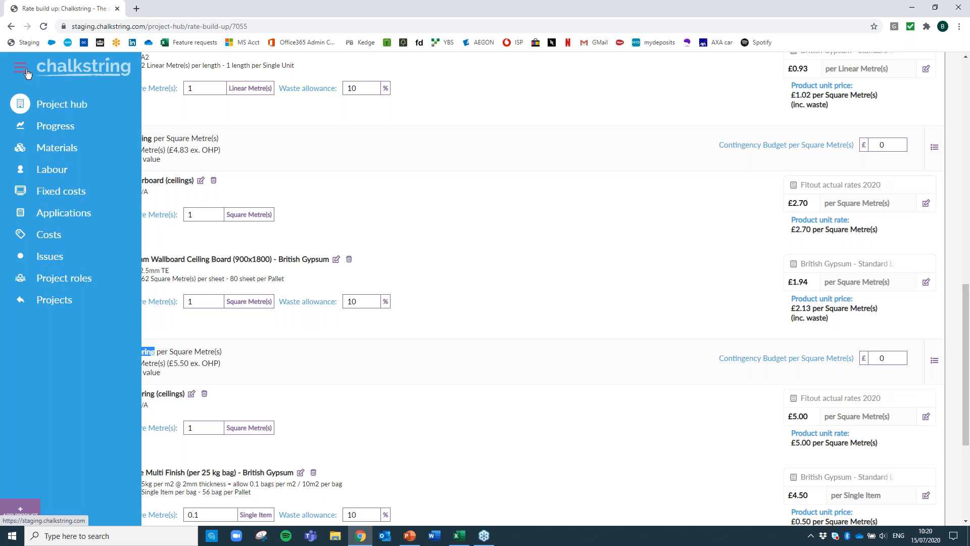
click(54, 127)
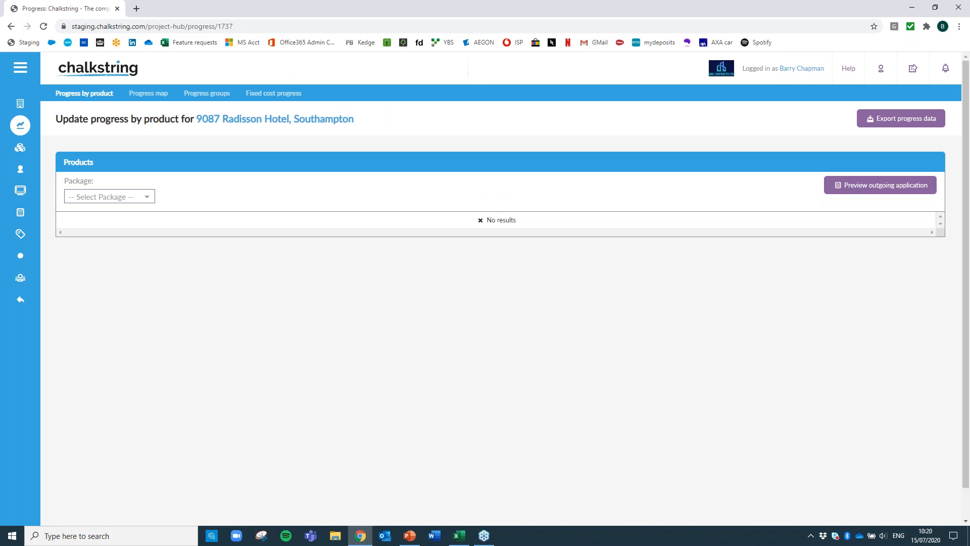
click(101, 201)
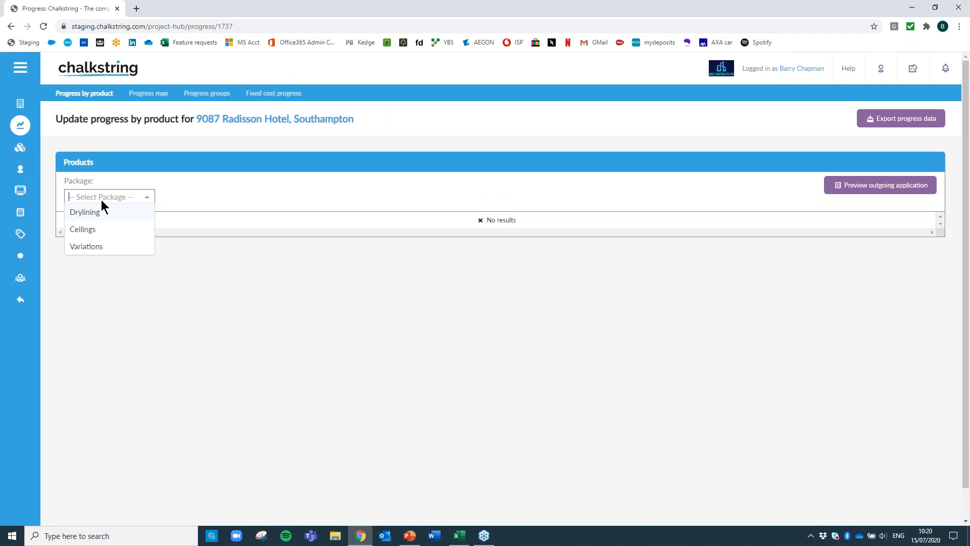
click(86, 231)
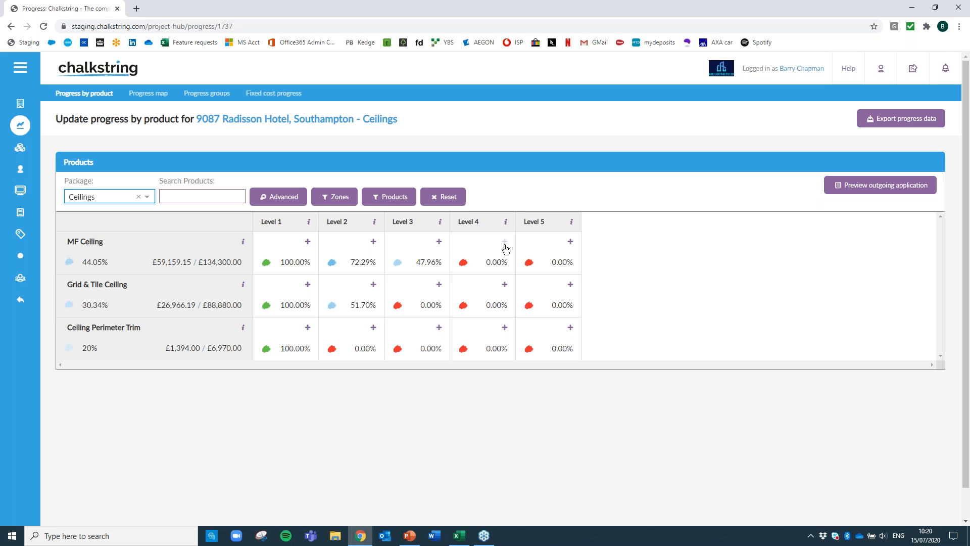
- Filter the progress grid to show only the zones Level 4 and Level 5
click(335, 197)
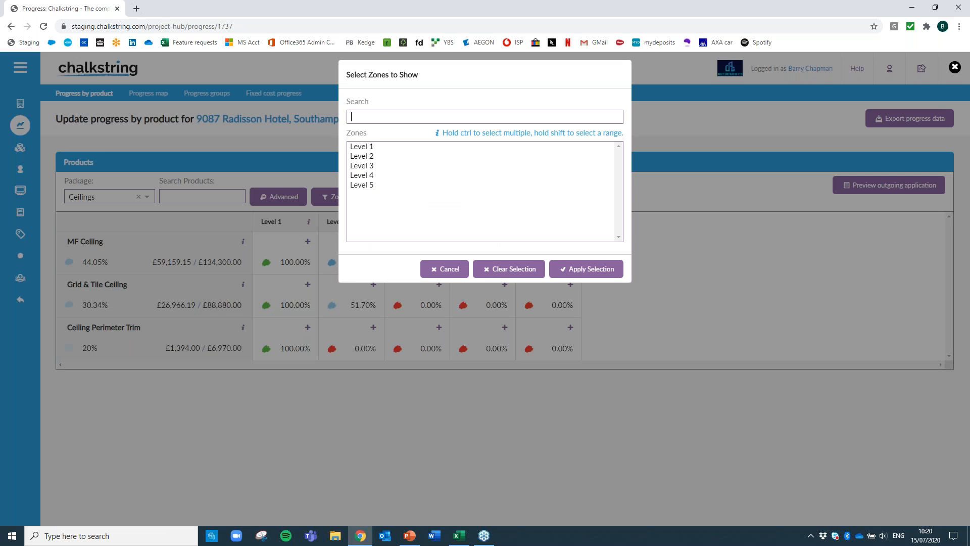
drag(374, 175, 436, 236)
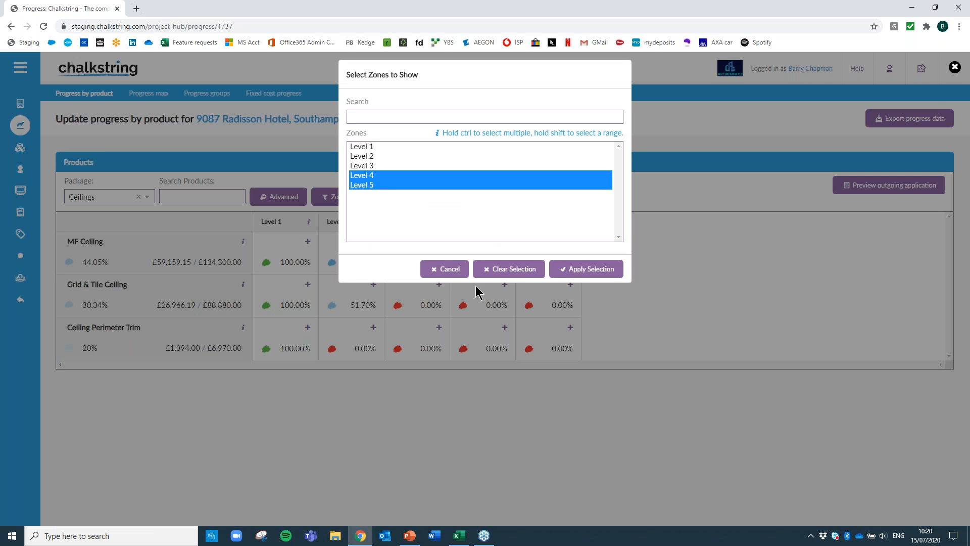
click(586, 269)
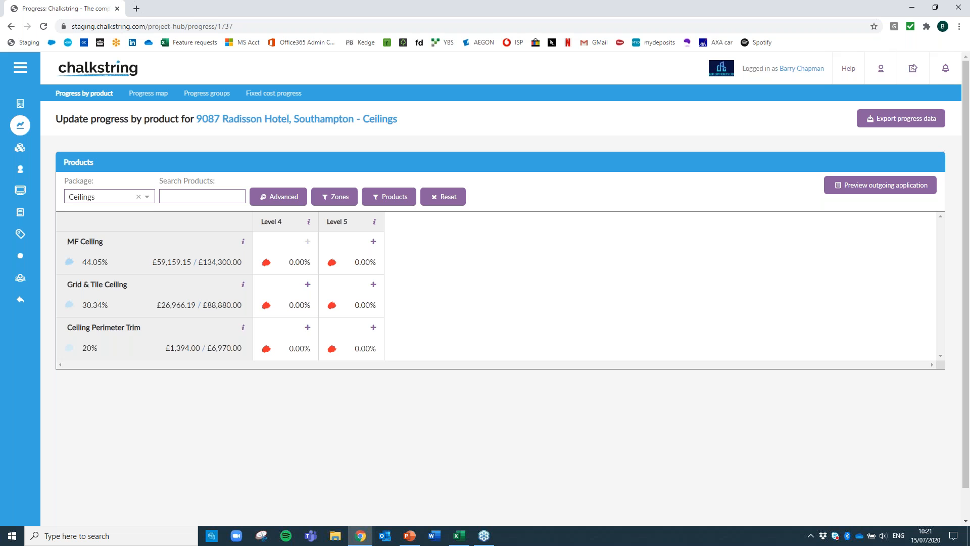
- Set the Metal and Boarding progress of MF Ceiling on Level 4 to 100 and save the changes
click(307, 242)
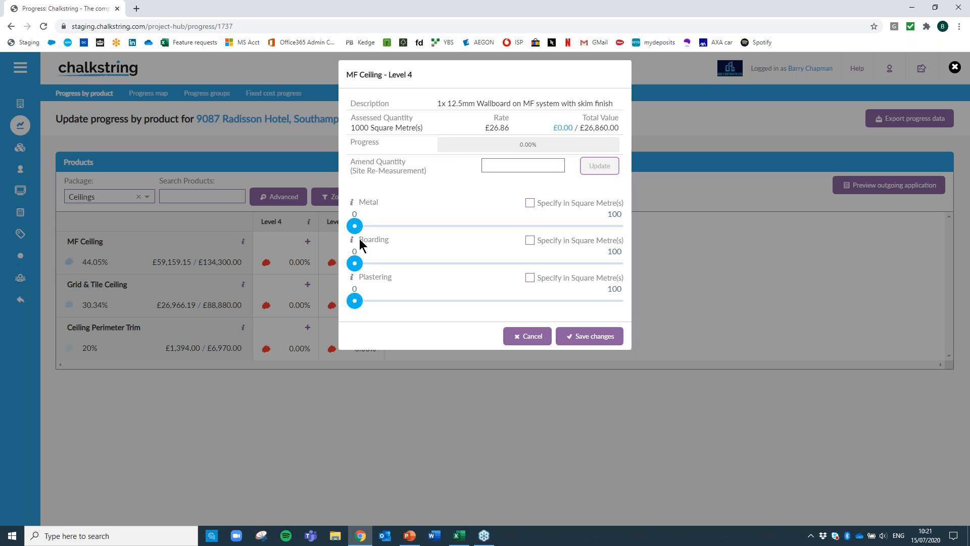
drag(355, 227, 620, 230)
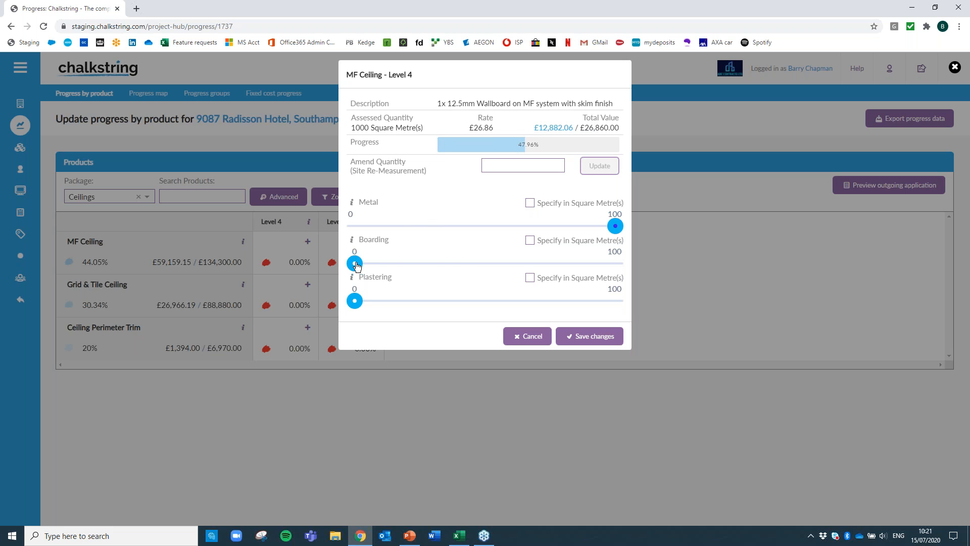
drag(356, 265, 616, 265)
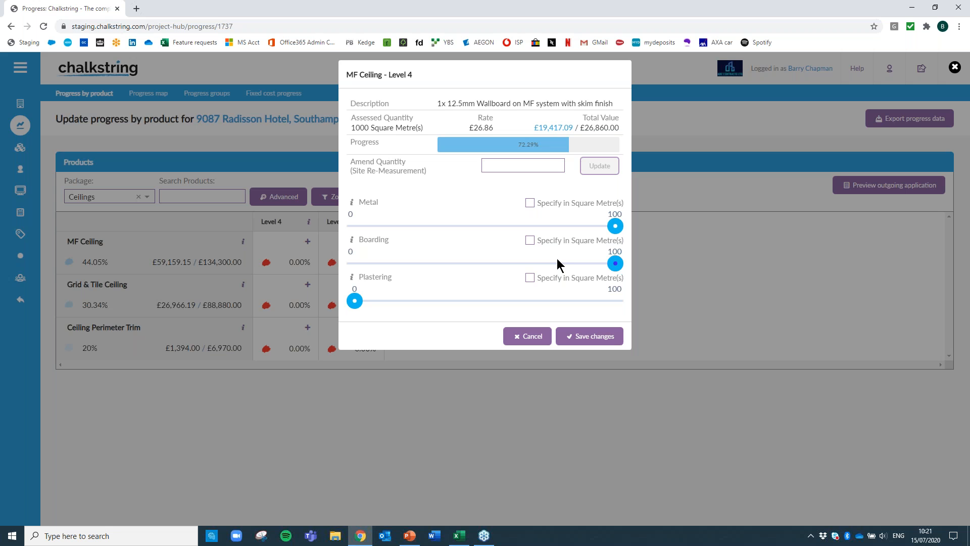
click(591, 337)
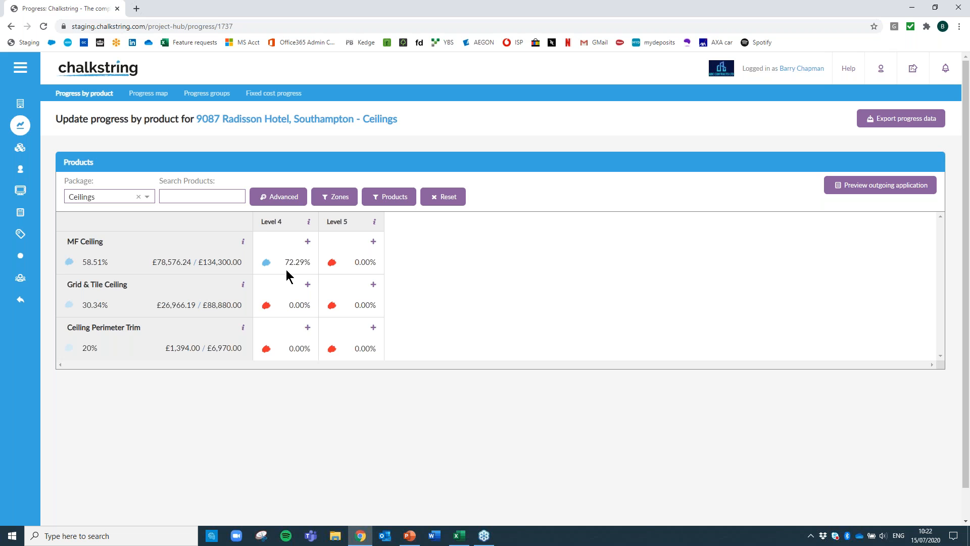
- Open a new issue report for the Metal component of MF Ceiling on Level 4 and review the issue categories
click(307, 242)
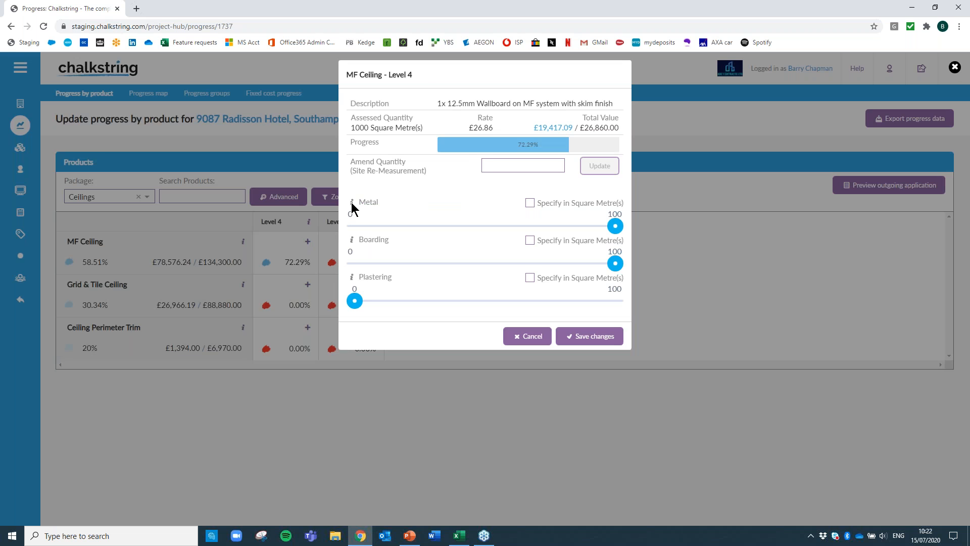
mouse_move(352, 205)
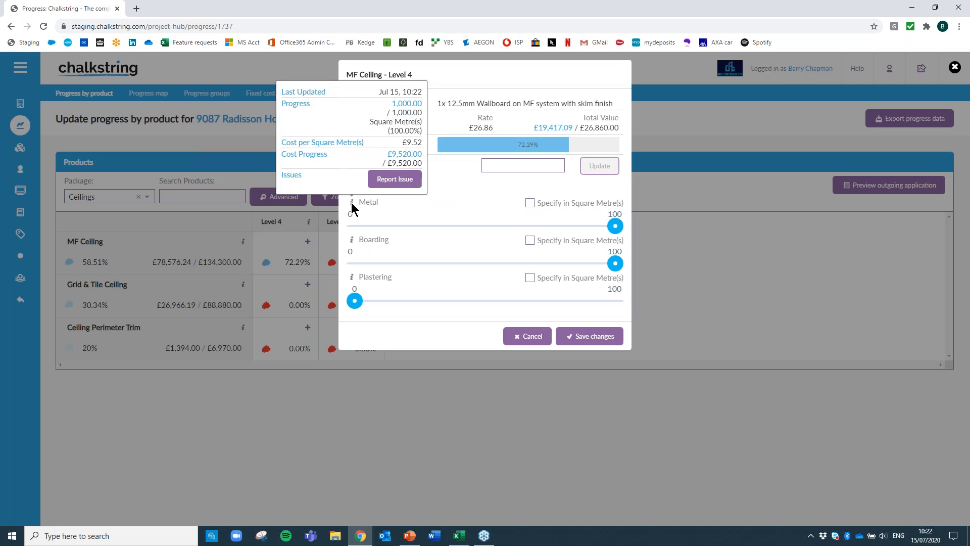
click(393, 183)
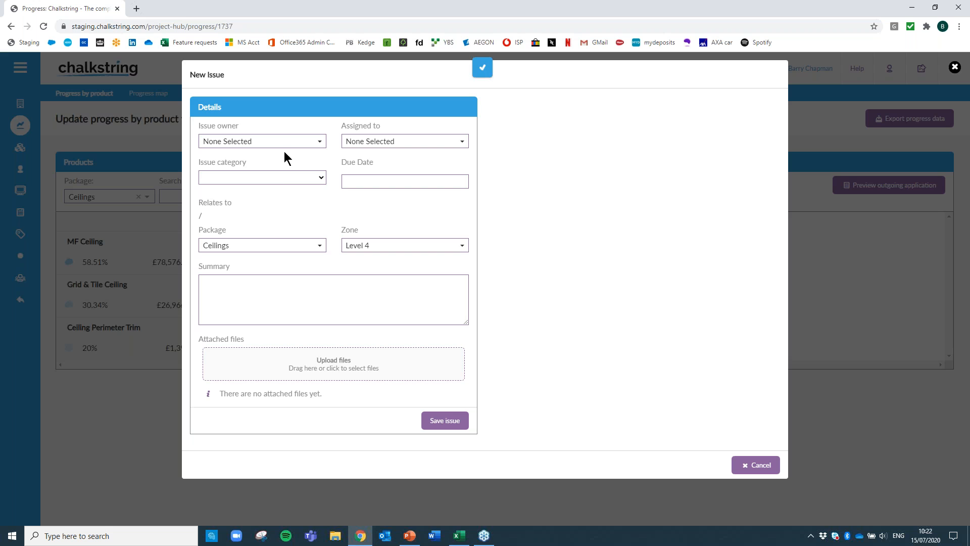
click(283, 179)
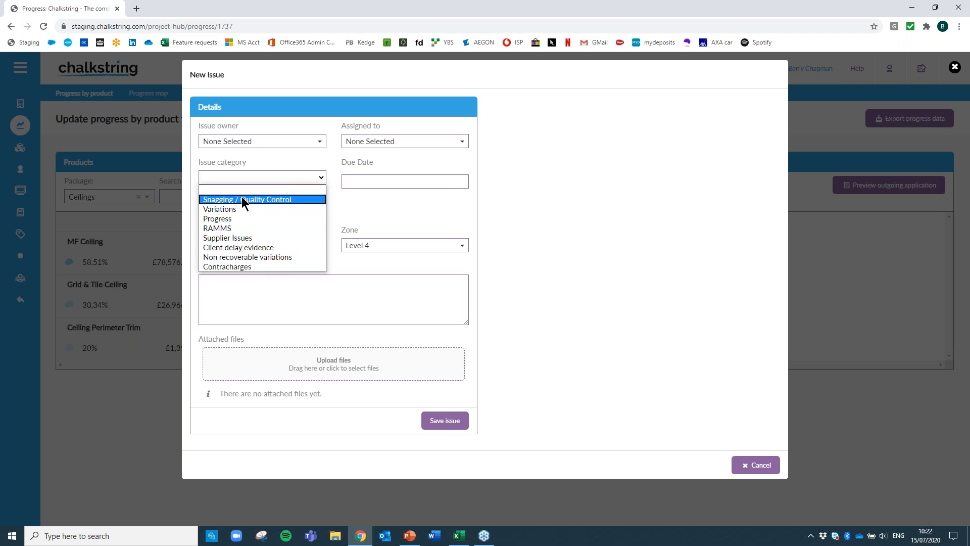
click(506, 231)
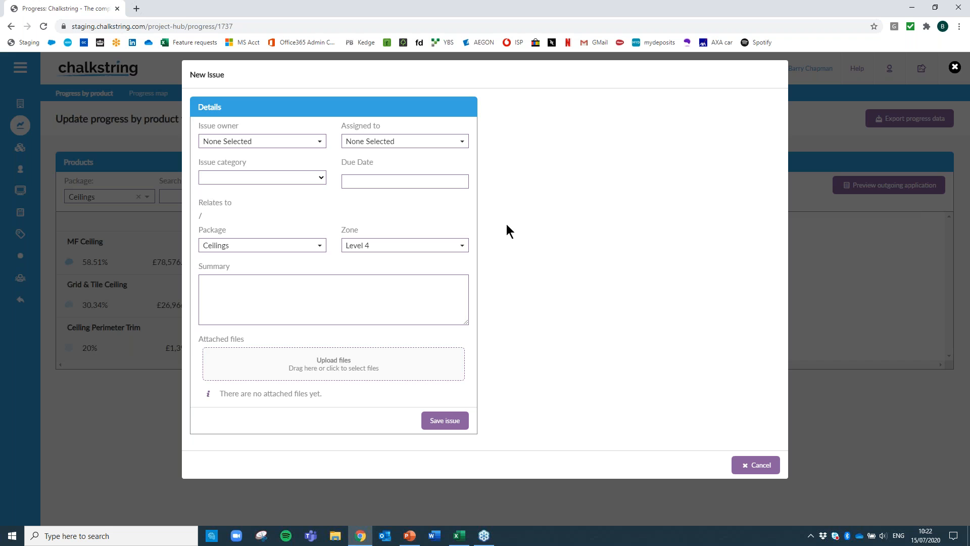
- Discard the new issue report and preview the outgoing application from the progress page
click(756, 465)
click(529, 336)
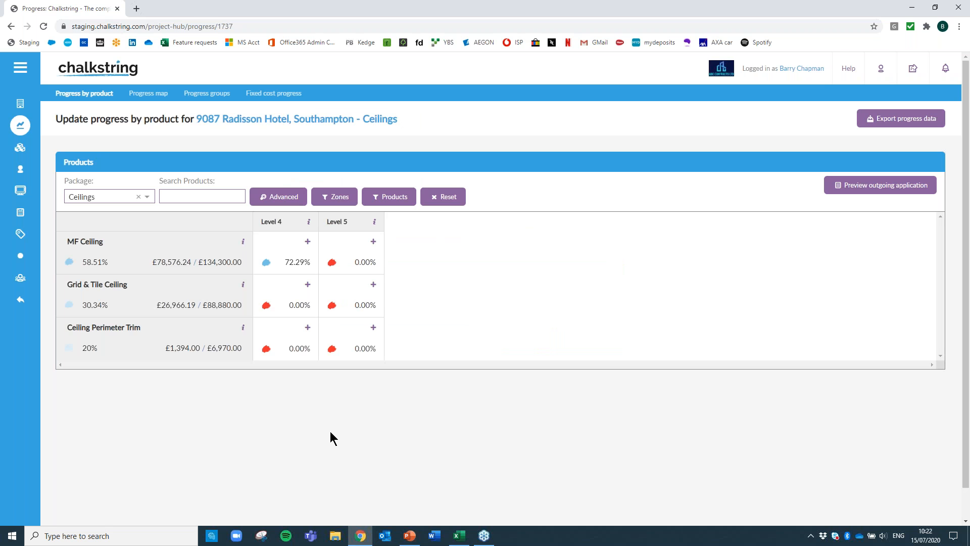
click(880, 185)
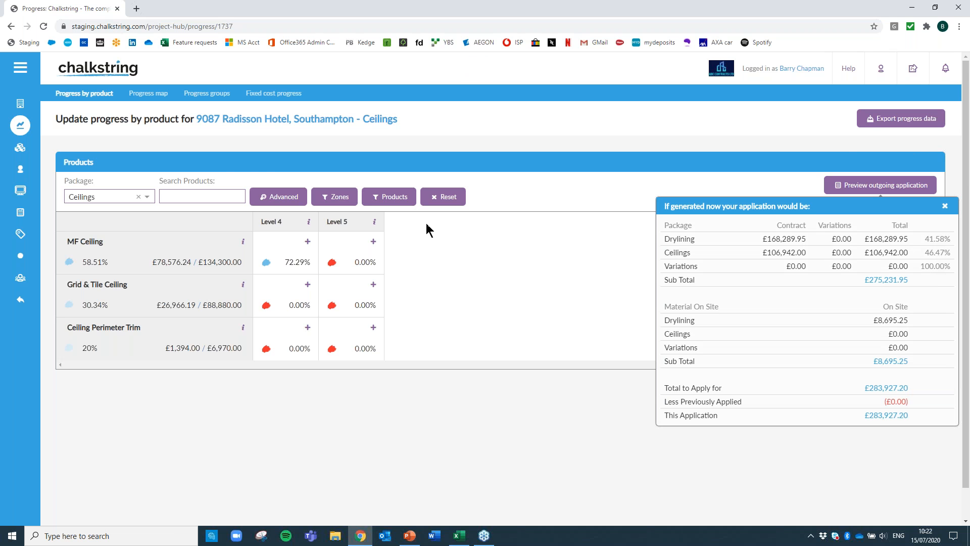
- Open the project's progress map and drill down through Drylining to its Level 4 products
click(144, 97)
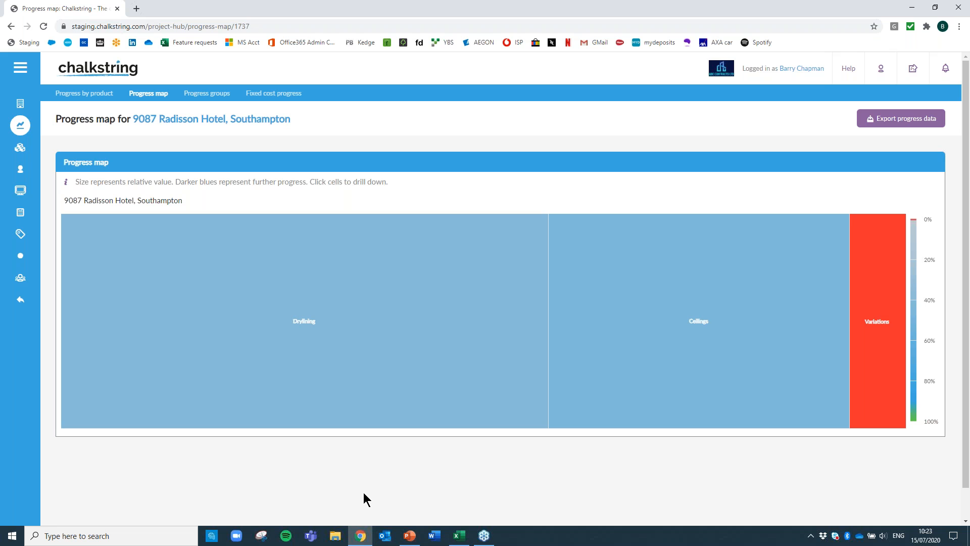
mouse_move(305, 361)
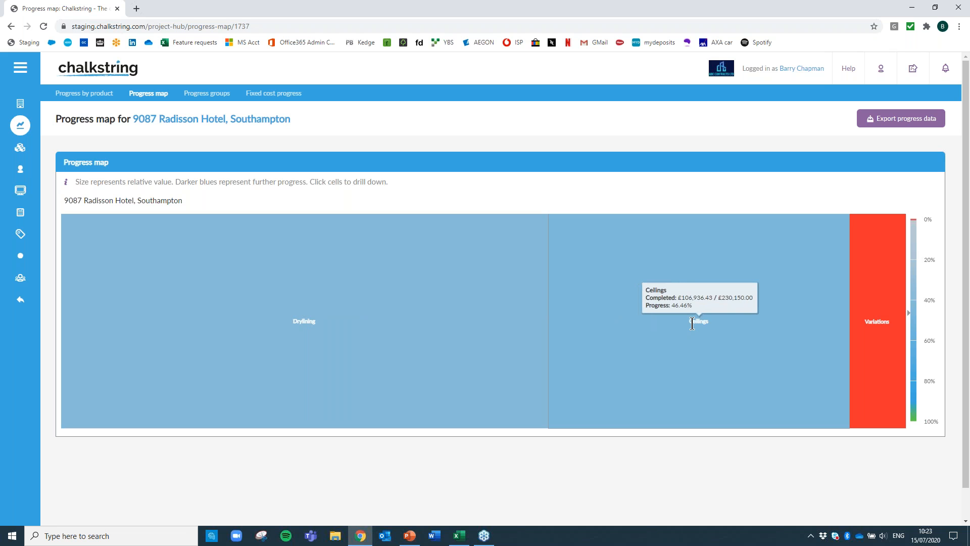
click(308, 324)
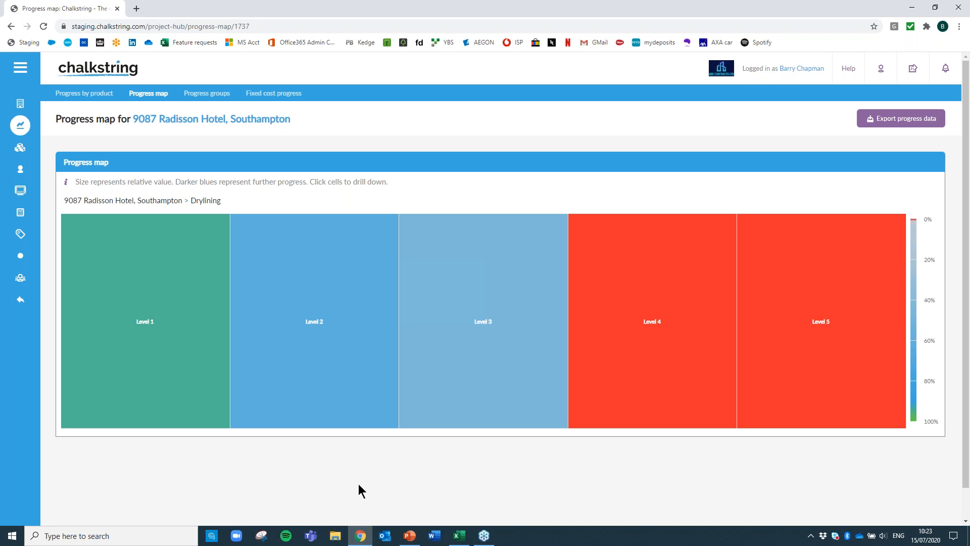
mouse_move(172, 390)
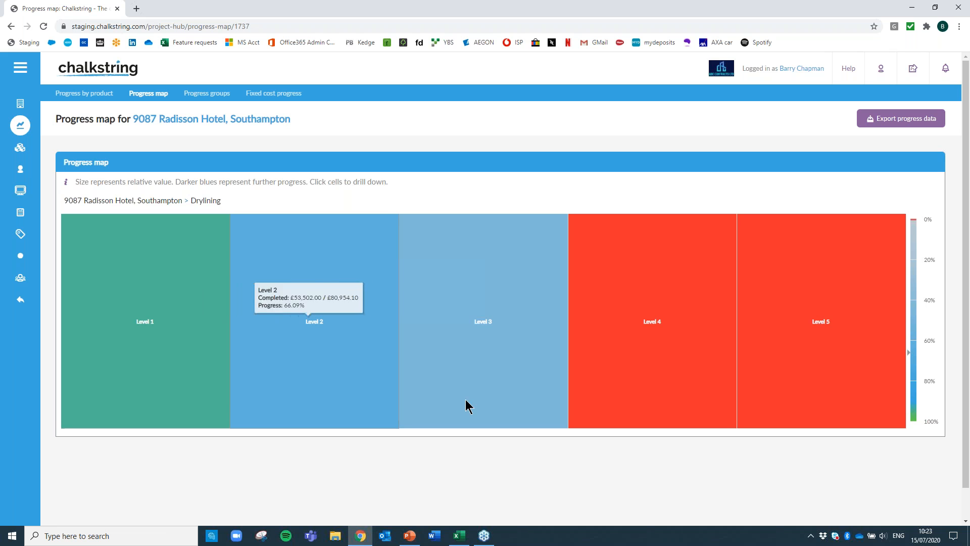
click(652, 322)
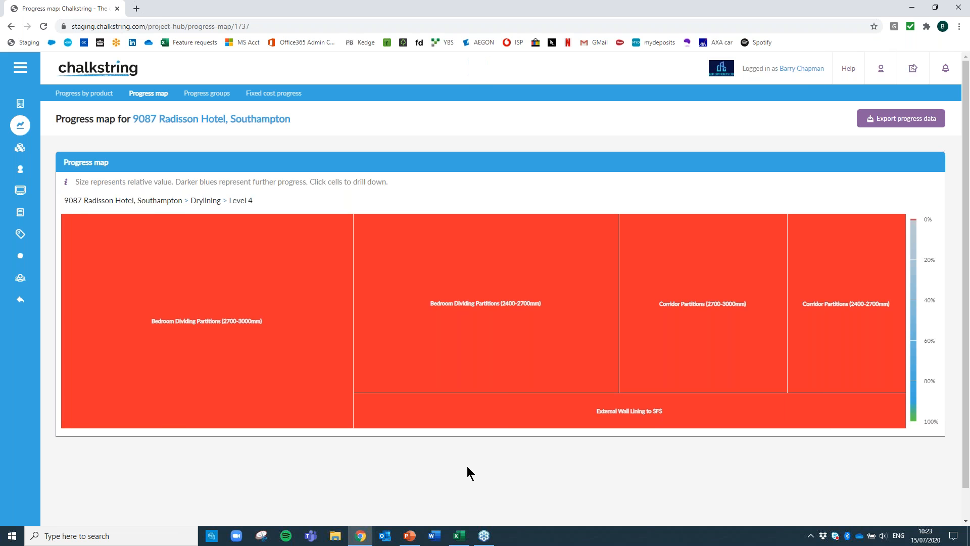
mouse_move(819, 295)
- Export the project's progress data from the progress by product page and open the exported workbook
click(92, 98)
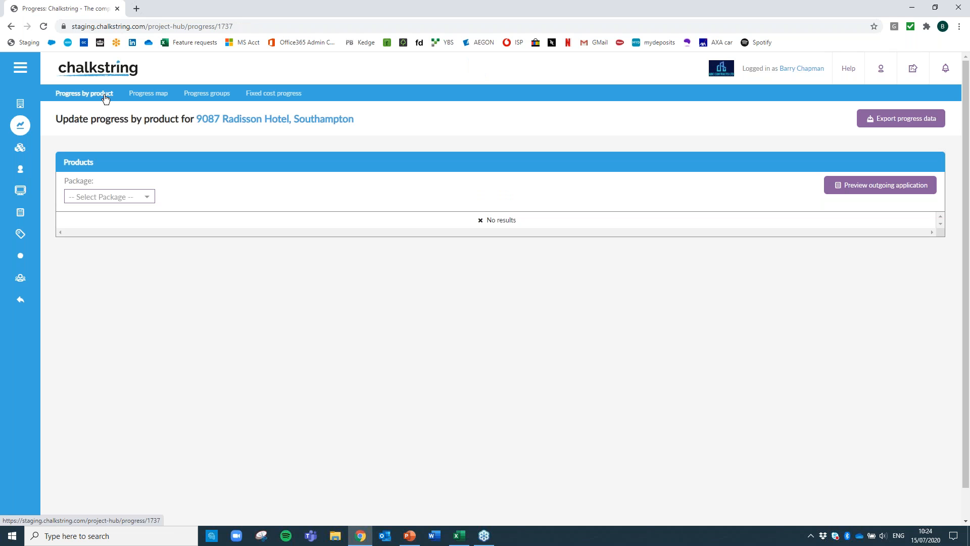
click(902, 121)
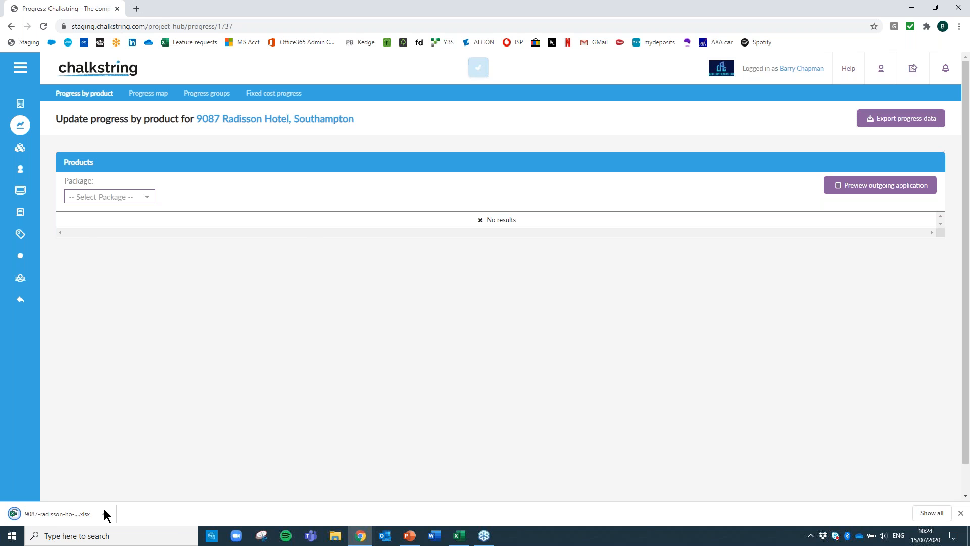
click(55, 513)
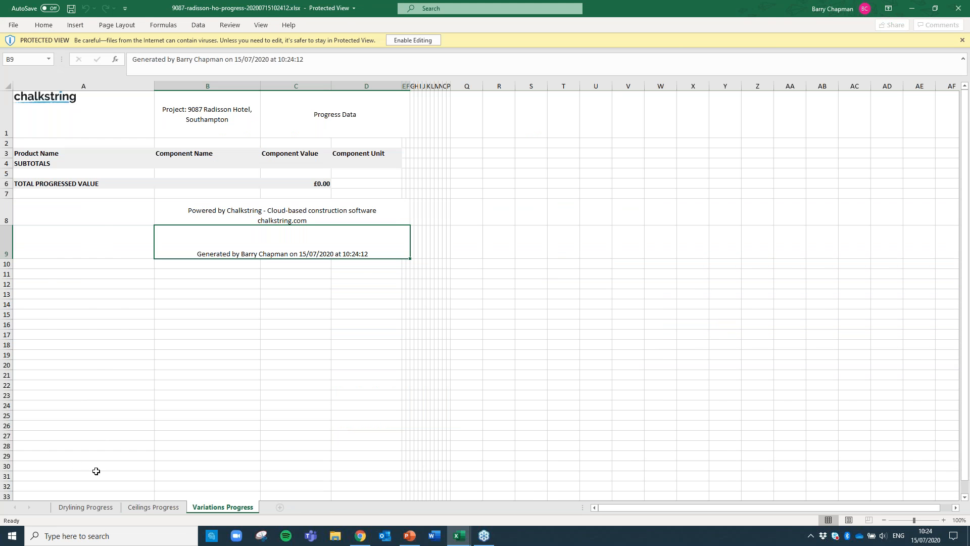
- Examine the Drylining Progress sheet's product and component names, the Level 1 figures and the Level 3 progress percentages
click(95, 508)
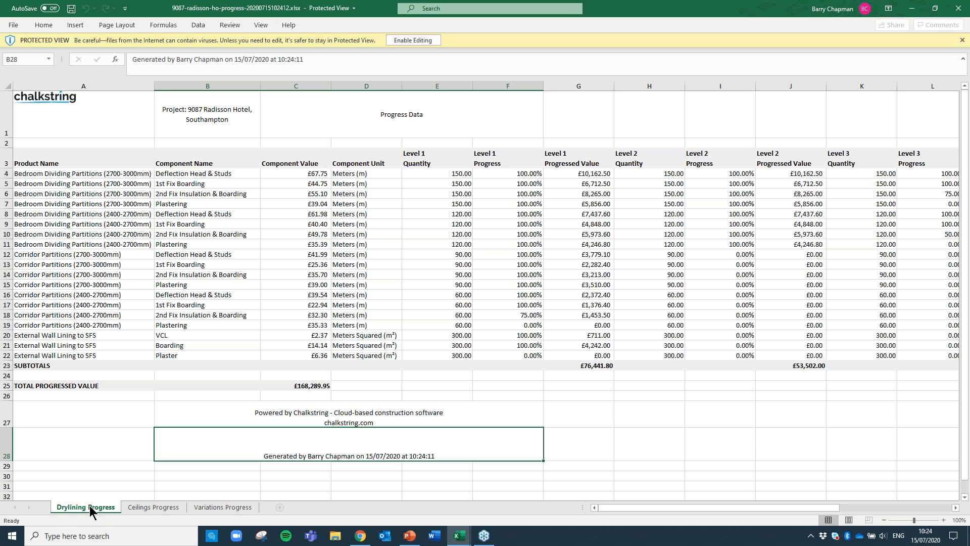
drag(39, 174, 36, 353)
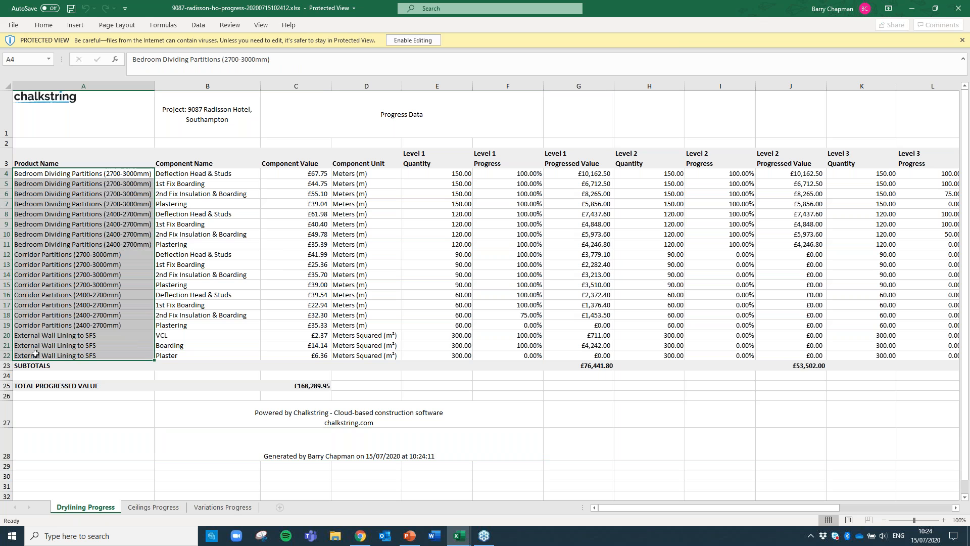
drag(188, 173, 182, 234)
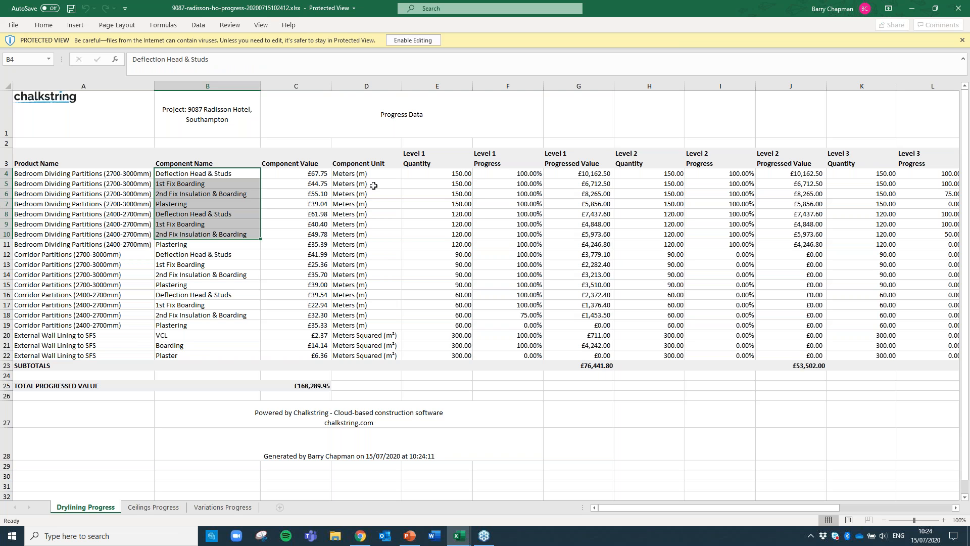
drag(450, 82, 581, 85)
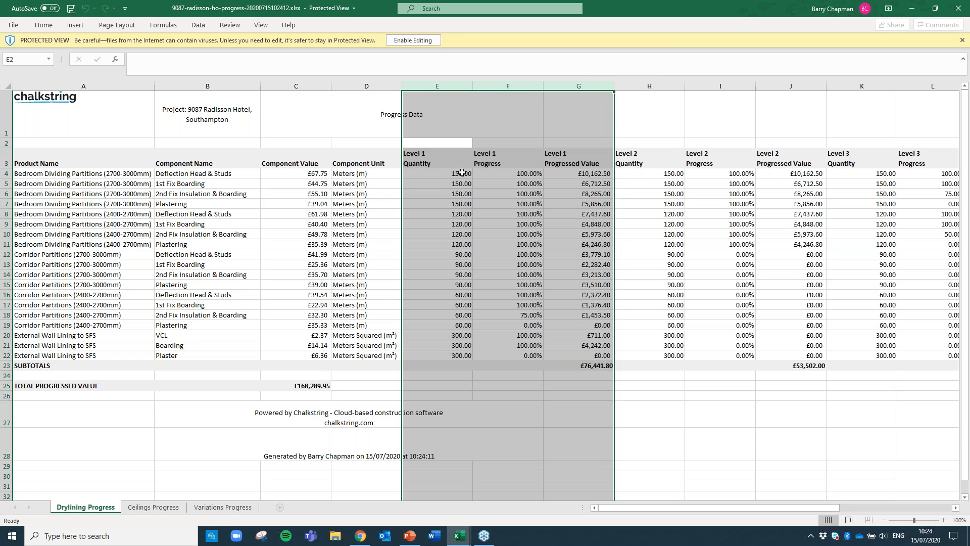
click(581, 173)
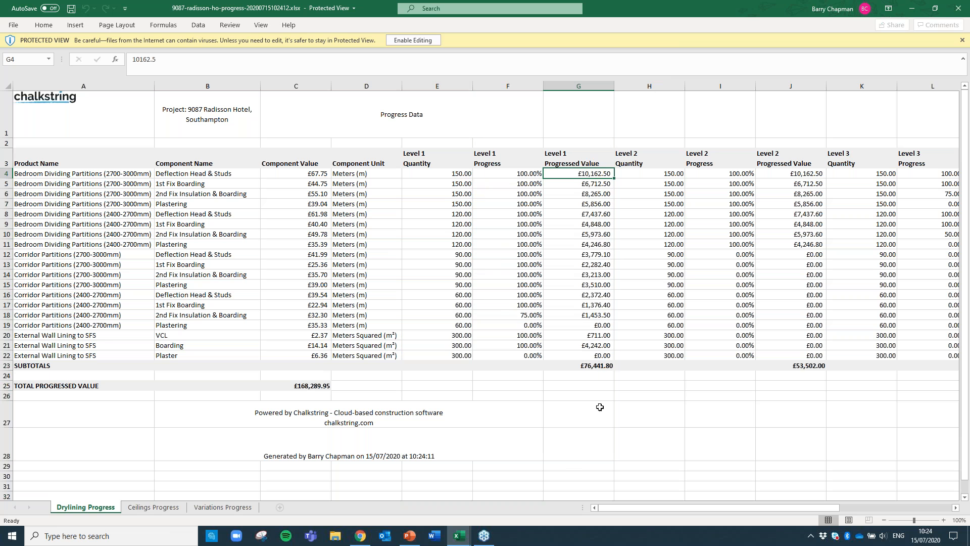
drag(617, 504, 720, 507)
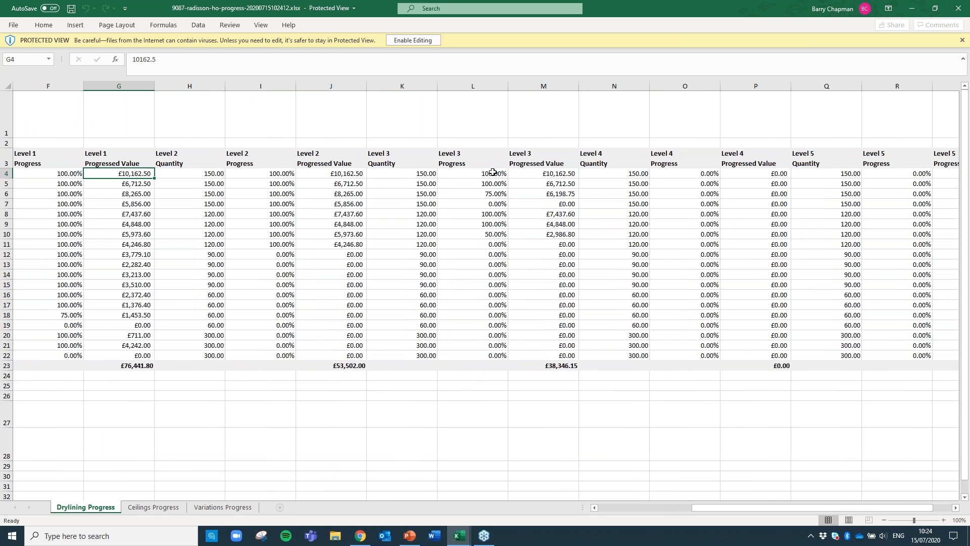
drag(491, 172, 486, 234)
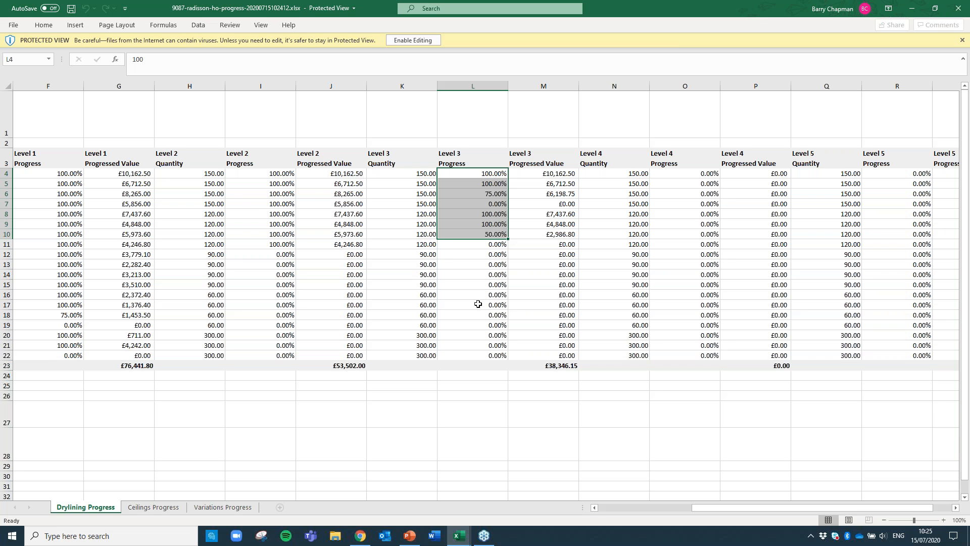
- Check the Variations Progress and Ceilings Progress sheets and return to the Level 3 progress in cell L6 of Drylining Progress
click(239, 507)
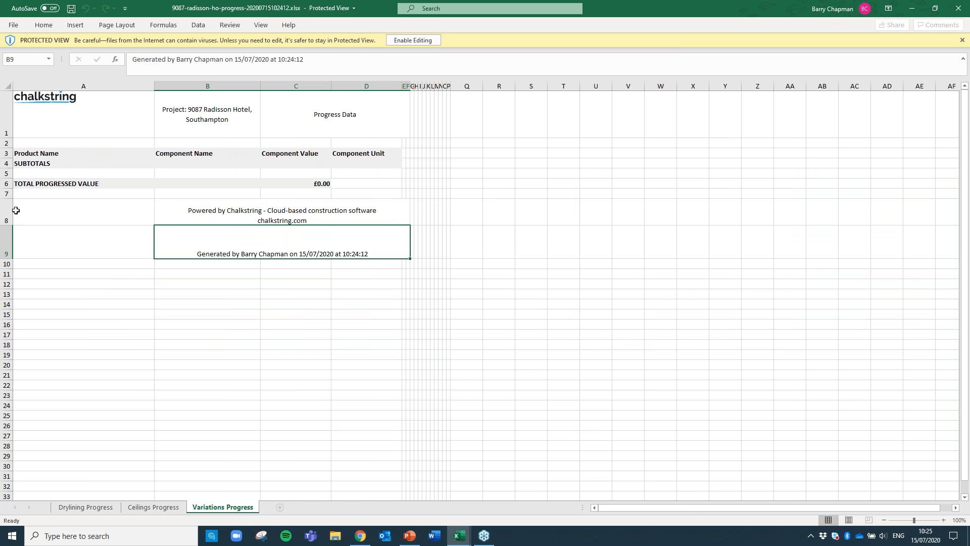
click(138, 508)
click(104, 508)
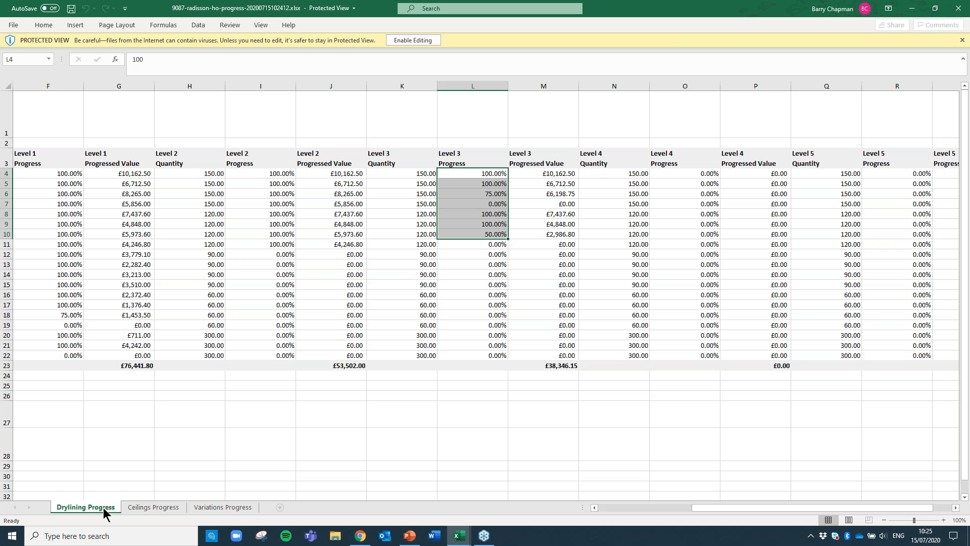
click(461, 195)
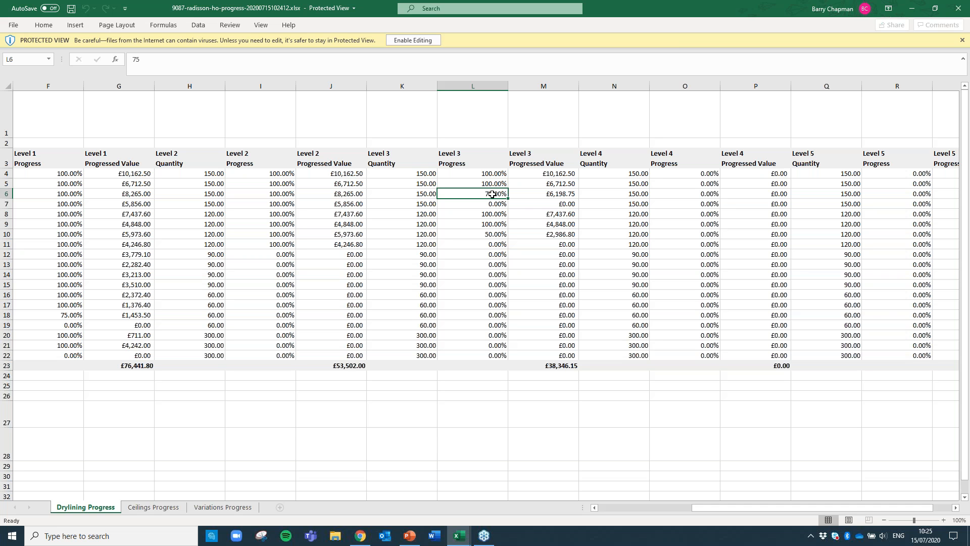
- Switch back to Chalkstring in Chrome and examine the Ceilings revenue and costs in the project hub's Package Progress chart
click(360, 535)
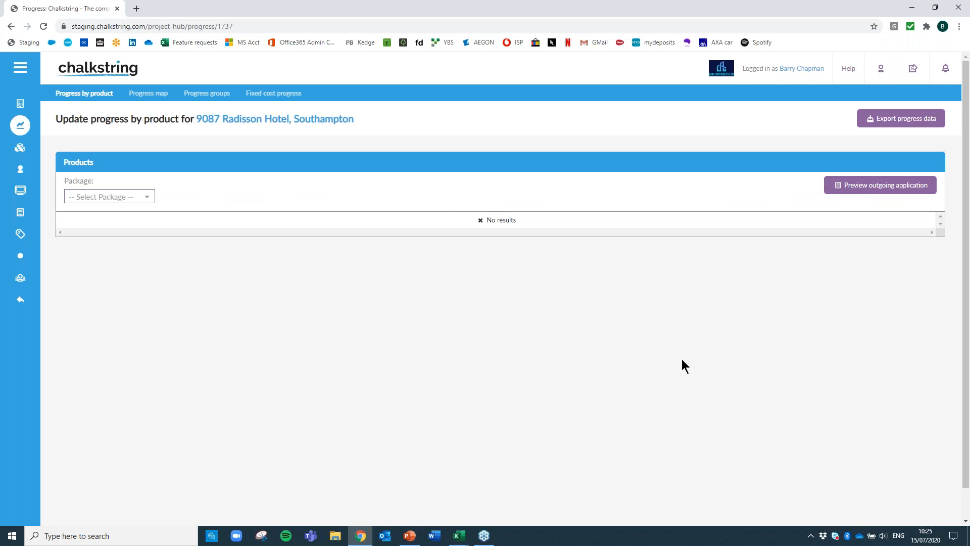
click(888, 187)
click(20, 104)
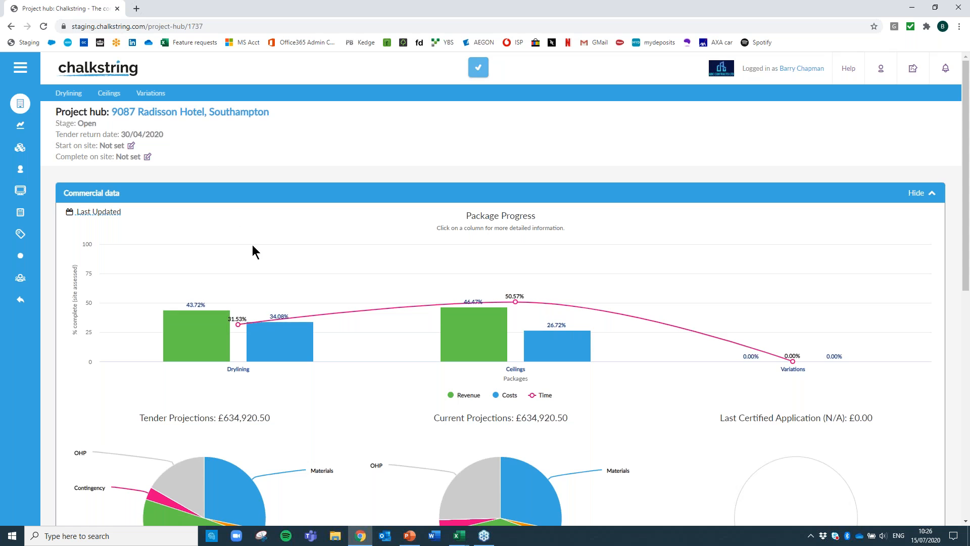
scroll(288, 314, down, 2)
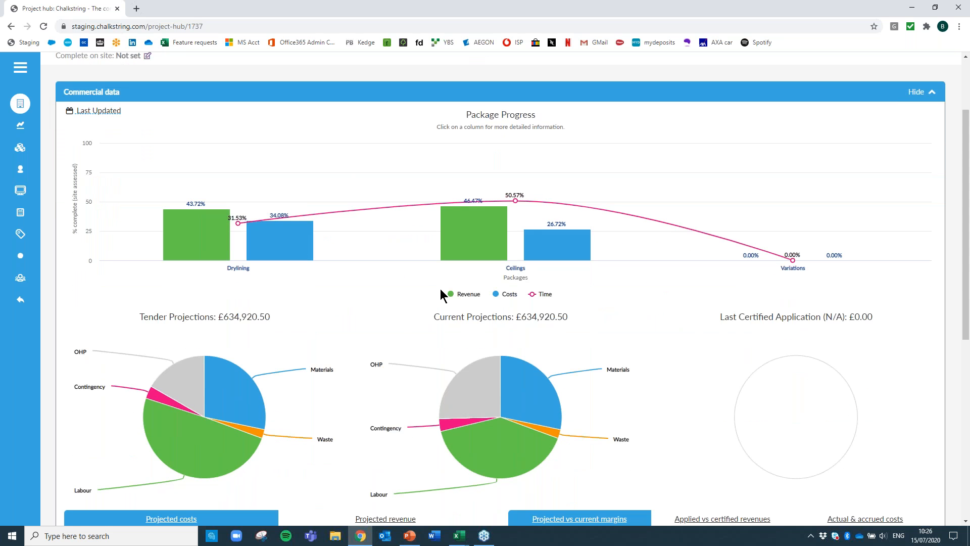
mouse_move(476, 253)
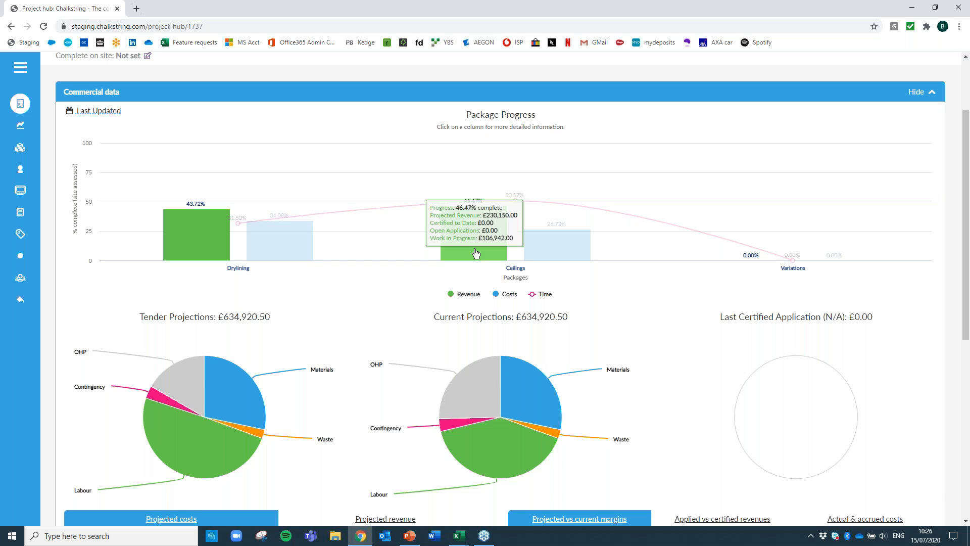
mouse_move(548, 248)
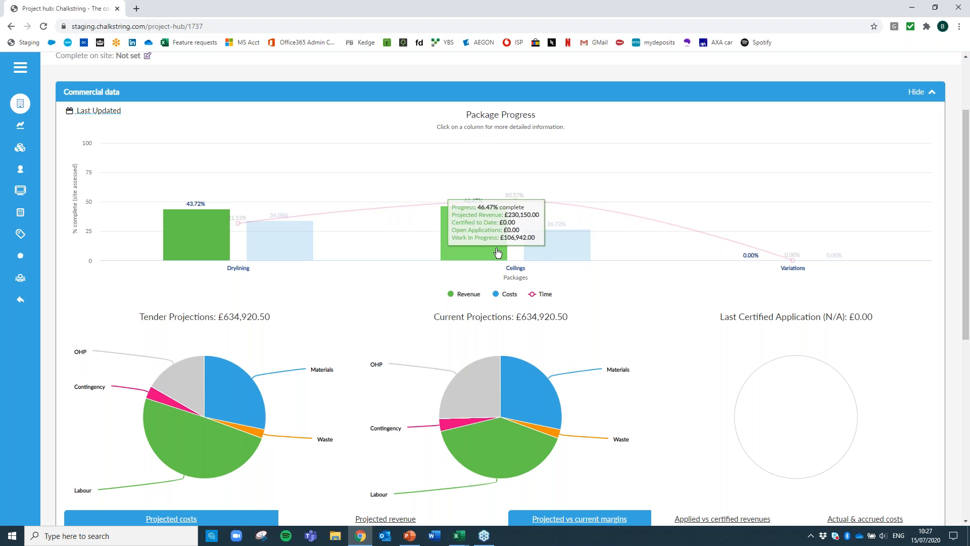
- Preview the application in the project's outgoing application bill and load the Ceilings package
mouse_move(20, 68)
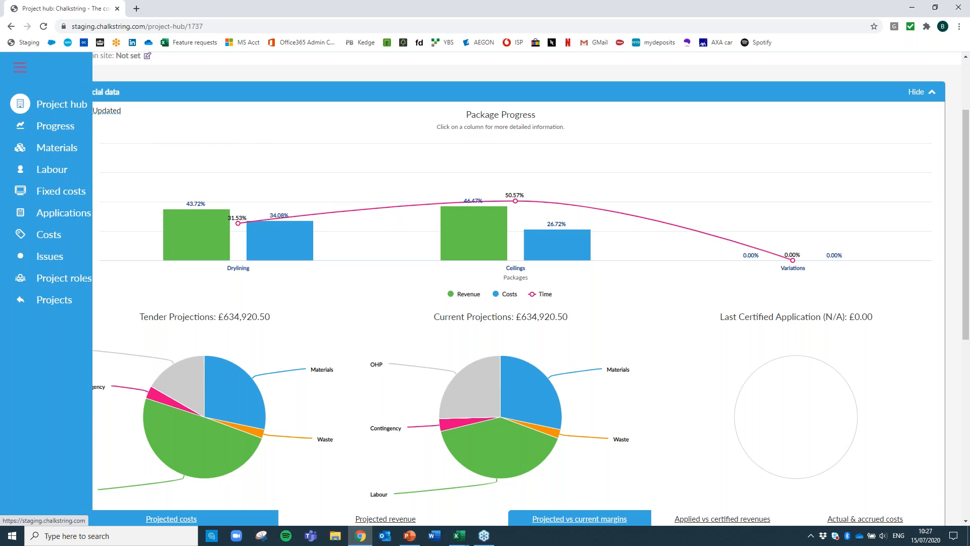
click(50, 218)
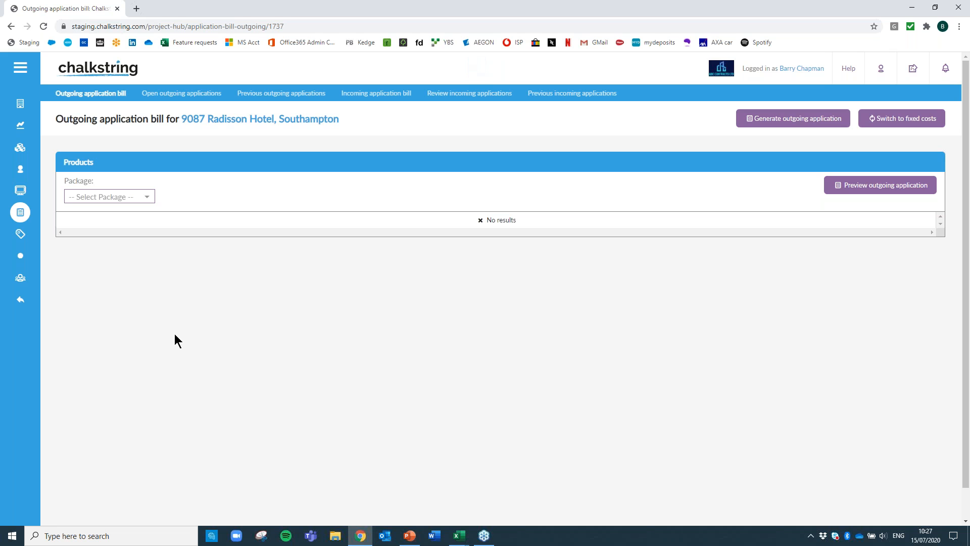
click(859, 186)
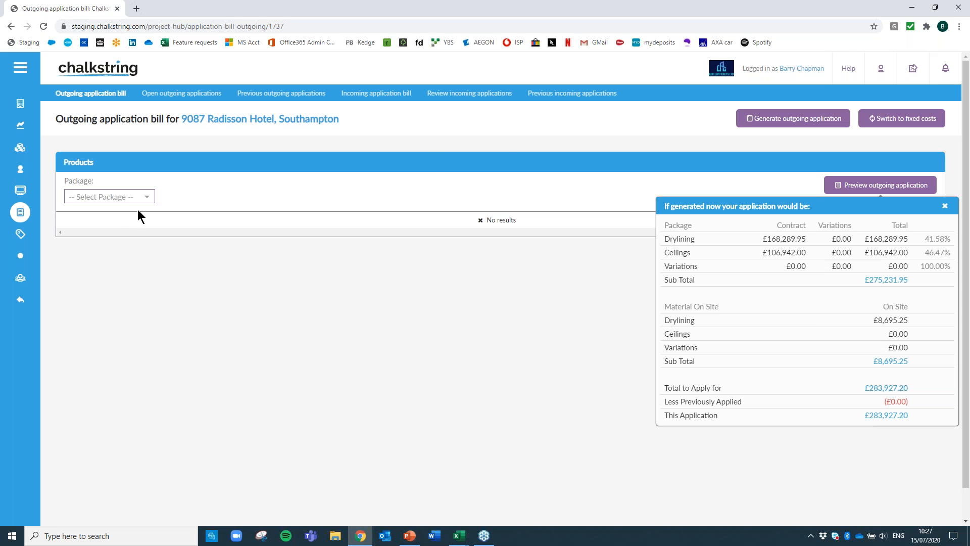
click(118, 201)
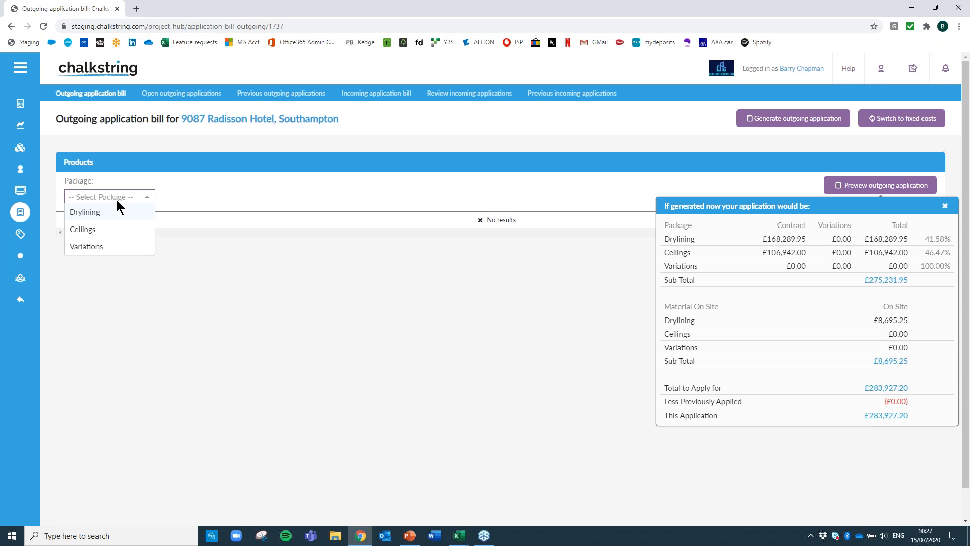
click(89, 233)
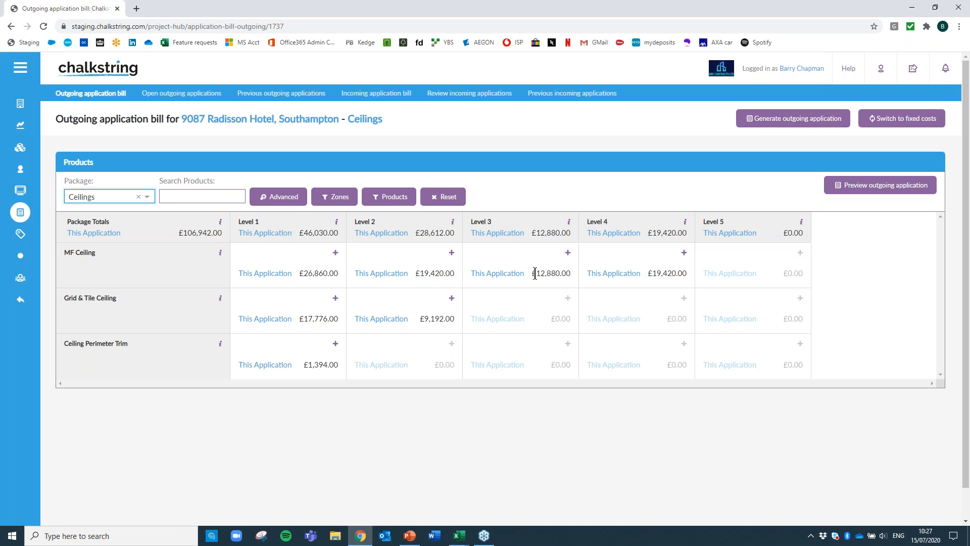
- Set Boarding and Plastering of MF Ceiling on Level 3 to 100% and add the quantities to the draft application
click(568, 253)
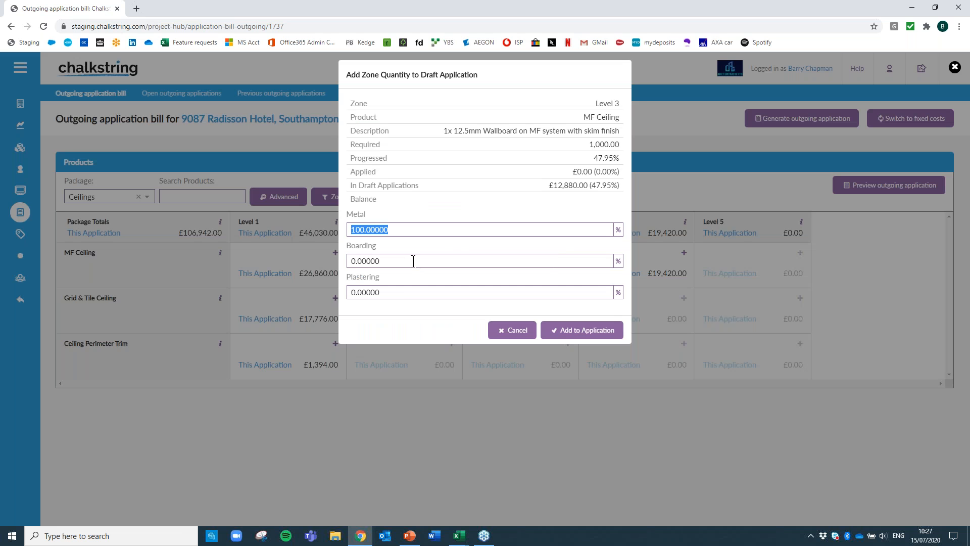
click(395, 233)
click(386, 264)
click(384, 287)
text(100)
click(391, 261)
text(200)
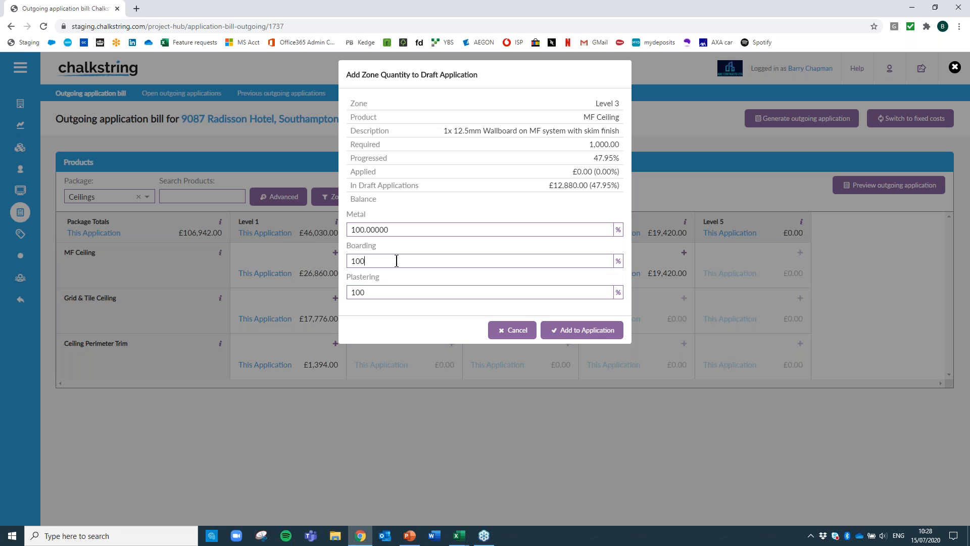
click(549, 329)
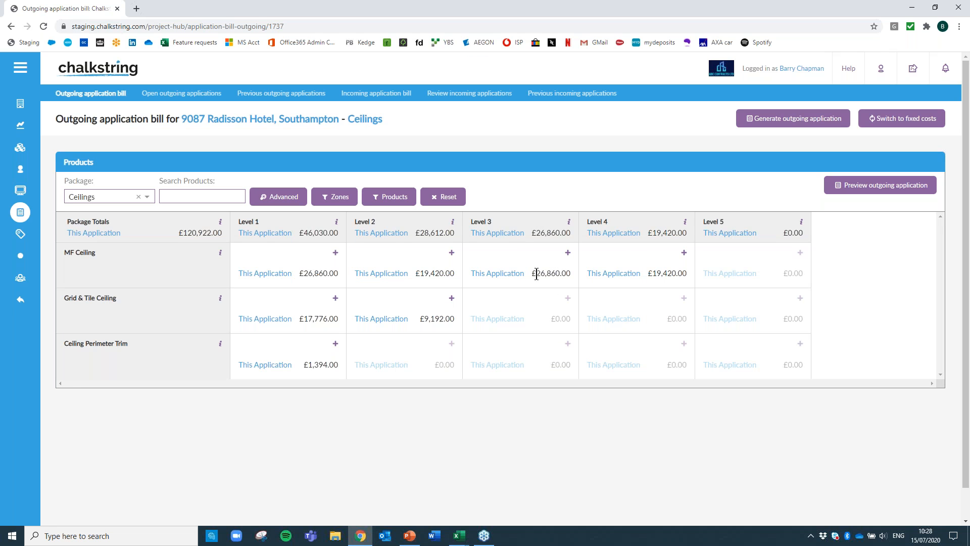
- Generate the outgoing application for all components with zone progress ≥ 0% and open the project's open outgoing applications
click(763, 123)
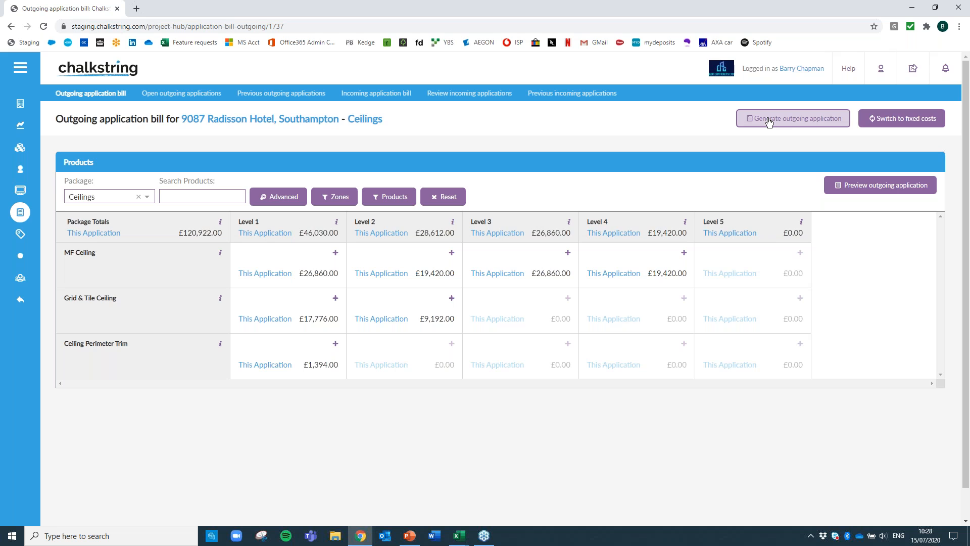
click(768, 121)
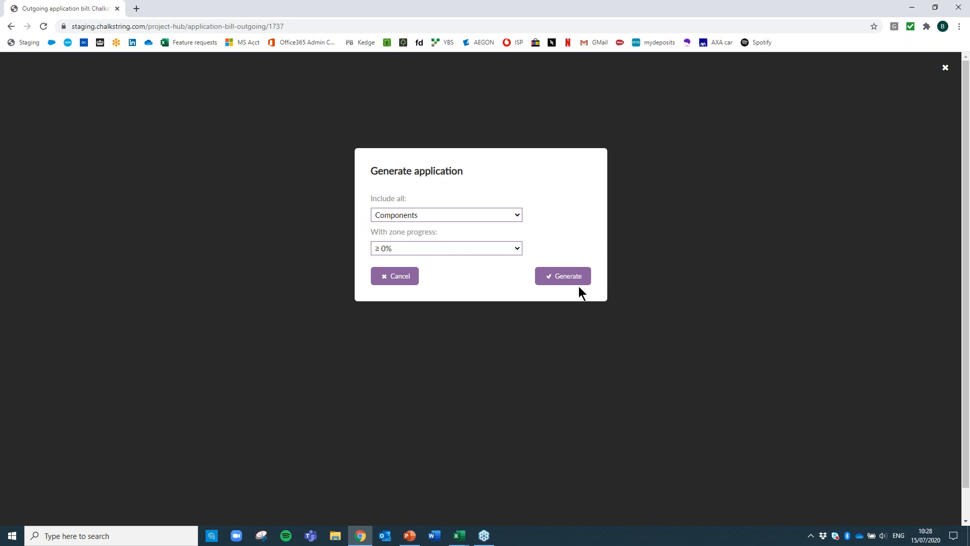
click(517, 251)
mouse_move(517, 273)
mouse_down()
mouse_move(517, 289)
mouse_move(522, 277)
mouse_up()
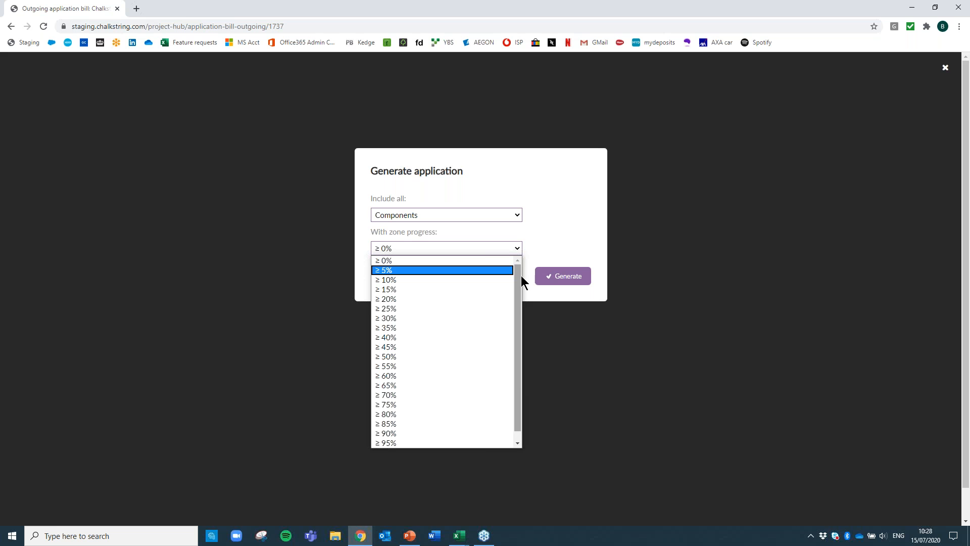
scroll(424, 371, down, 1)
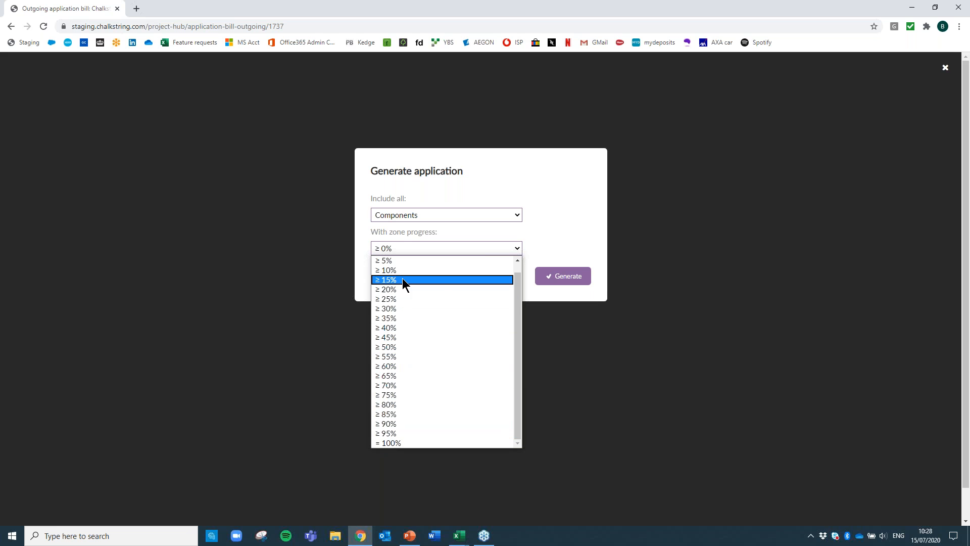
click(565, 248)
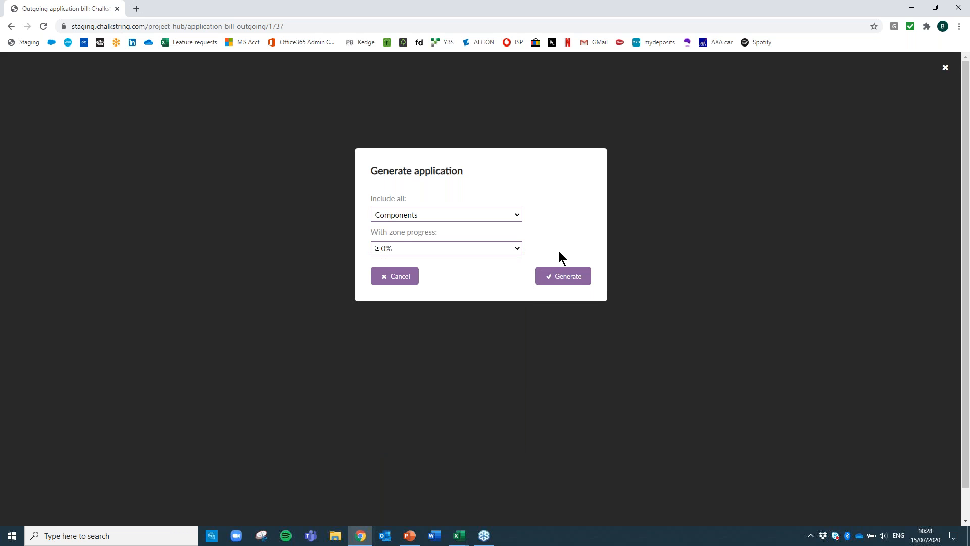
click(560, 280)
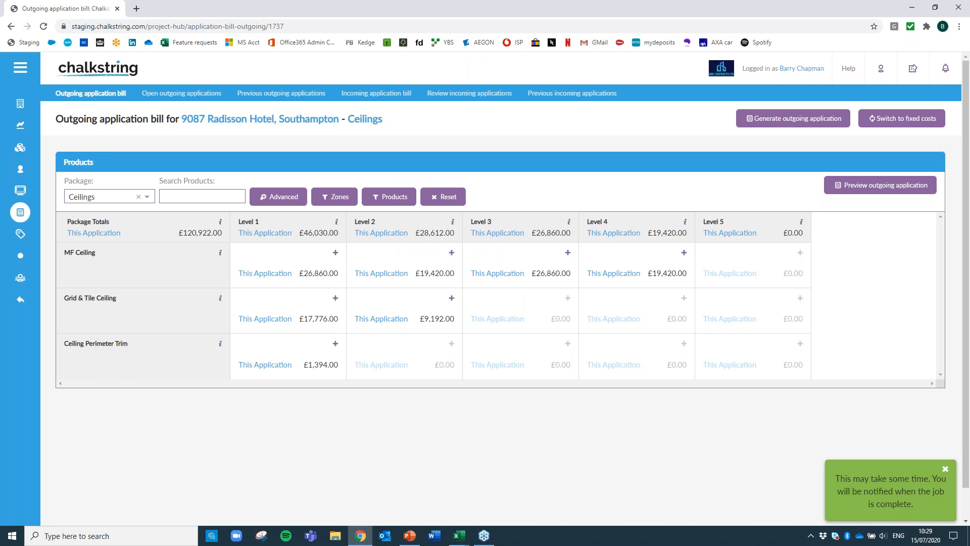
click(166, 93)
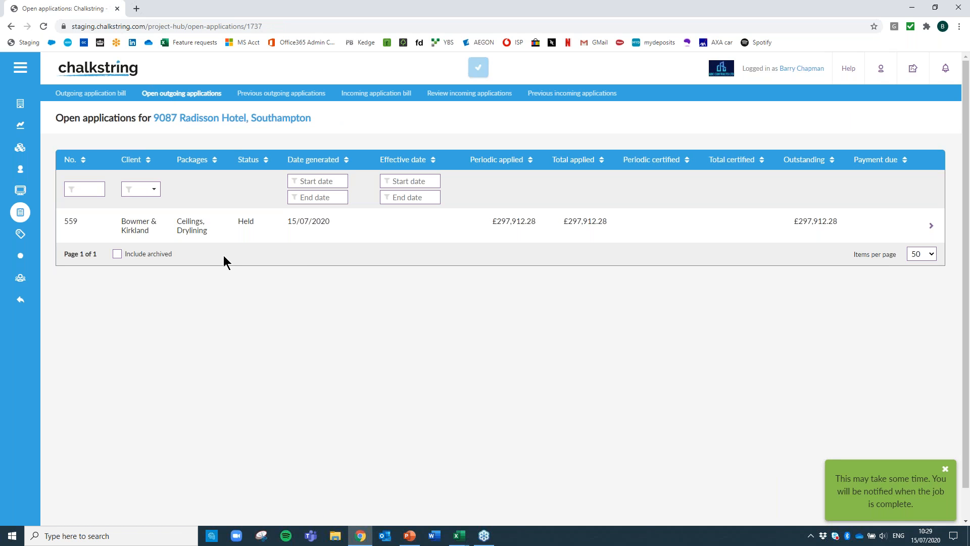
- Switch to the Radisson application-for-payment workbook in Excel and examine the Drylining total applied on the Application Cover
click(461, 536)
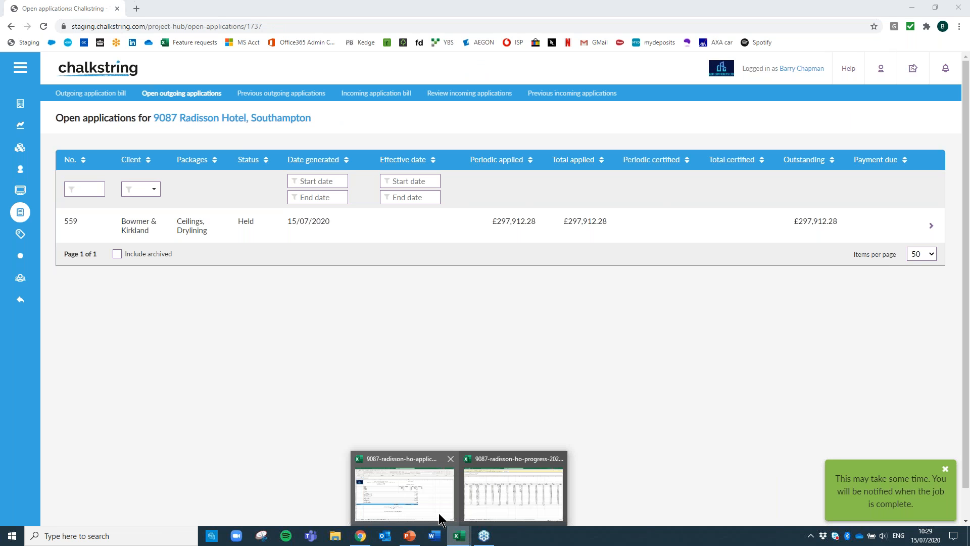
click(438, 512)
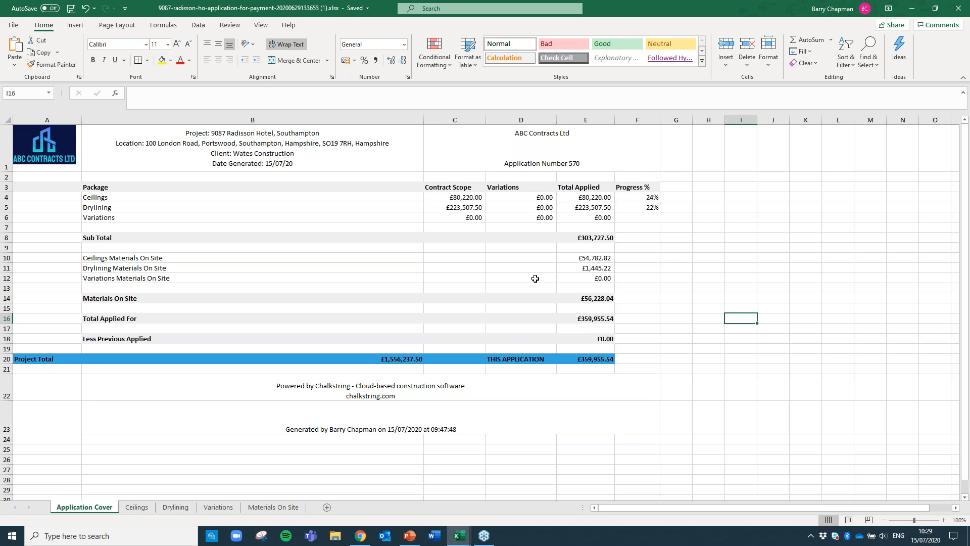
click(584, 208)
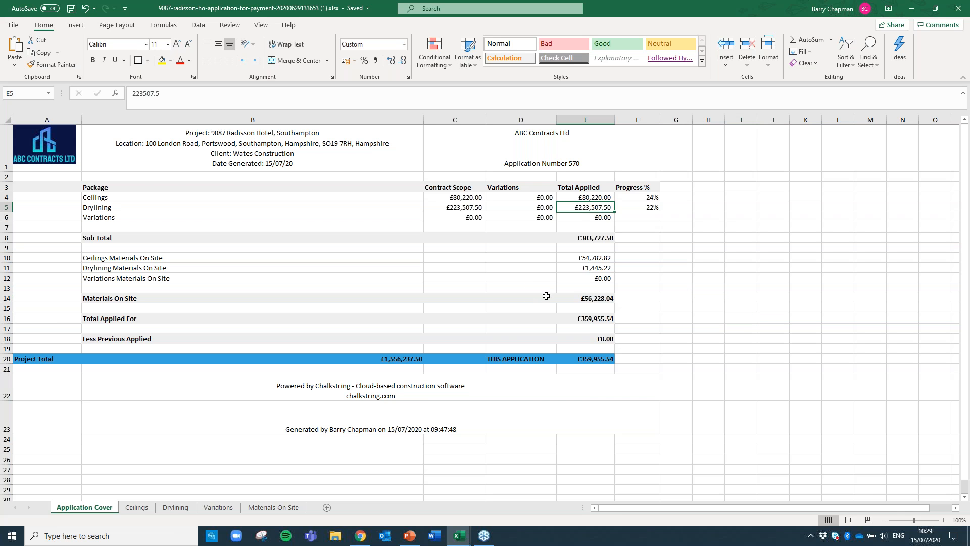
- Examine the Drylining sheet's descriptions, original tender, difference, bill of quantities and applied-for columns, and check the Variations and Materials On Site sheets
click(174, 507)
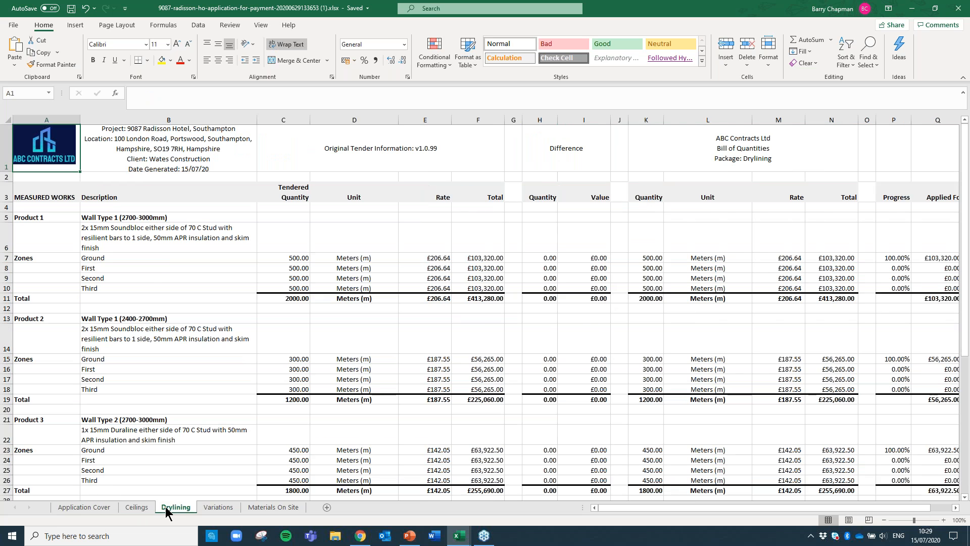
drag(820, 507, 823, 507)
drag(162, 220, 157, 291)
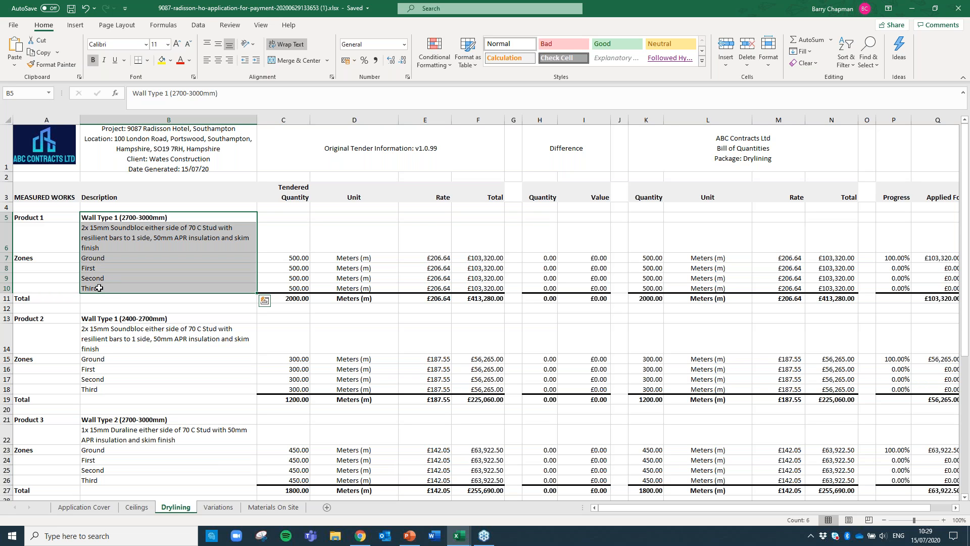
drag(283, 119, 454, 124)
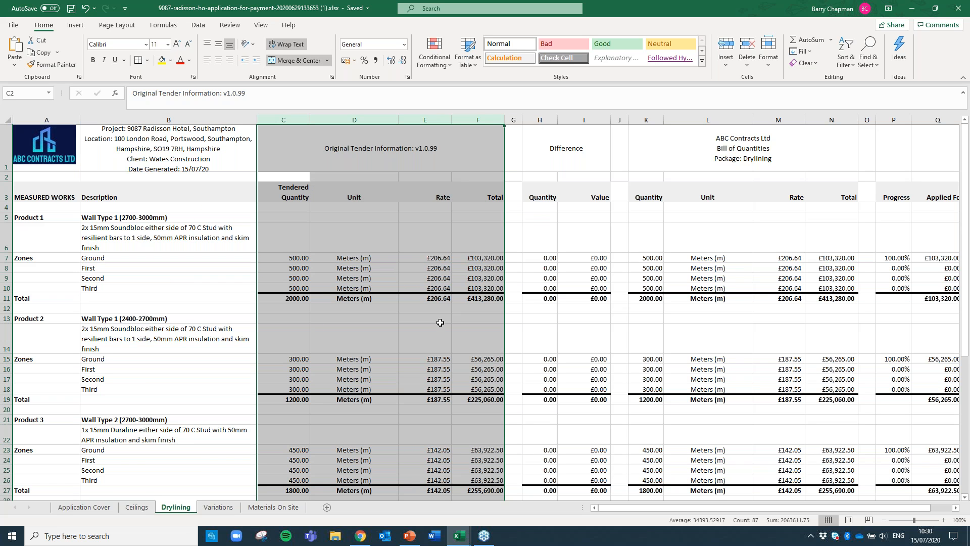
drag(543, 120, 571, 122)
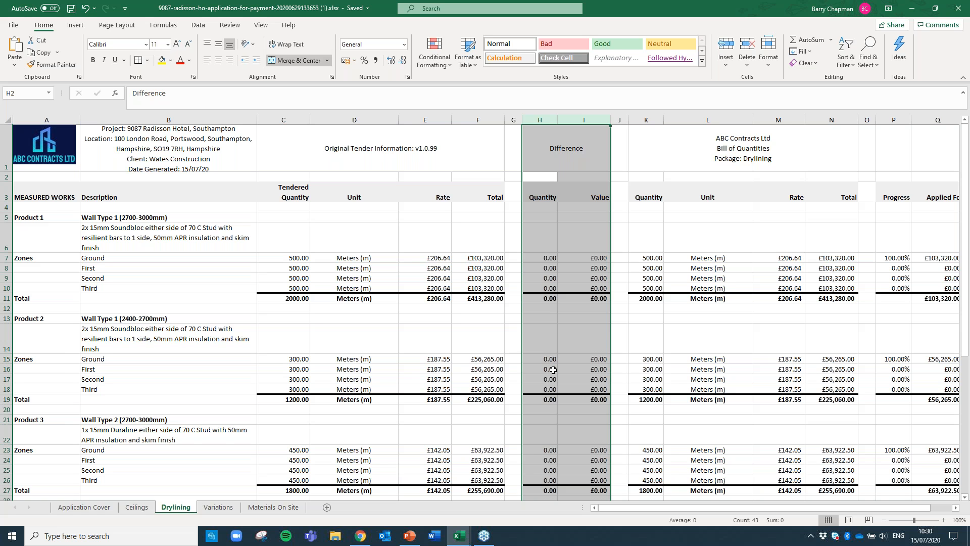
drag(654, 115, 834, 120)
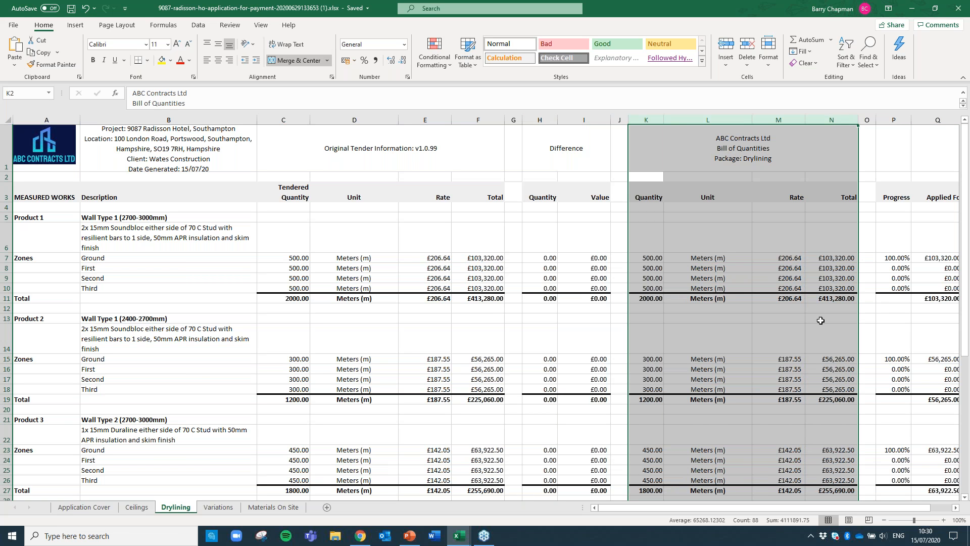
drag(786, 506, 804, 510)
drag(832, 119, 855, 118)
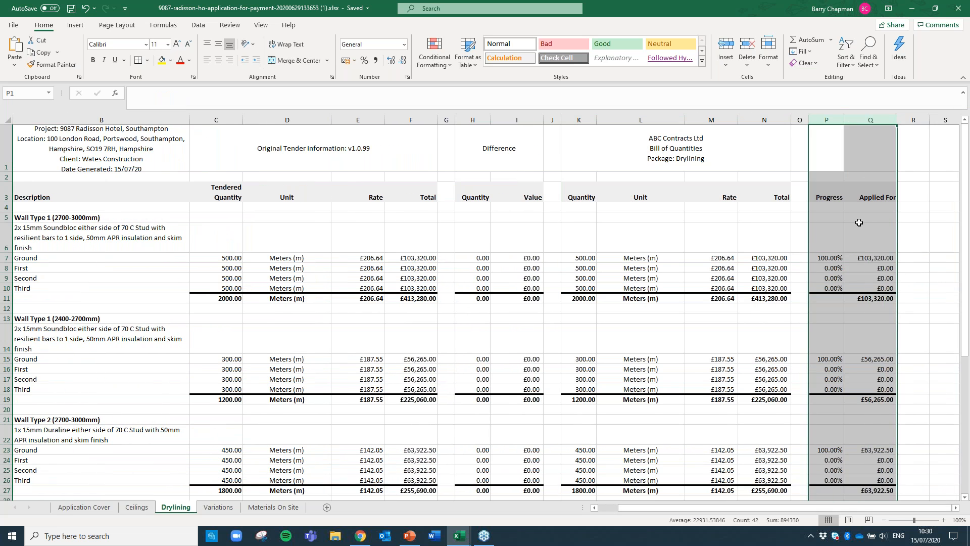
scroll(858, 249, down, 5)
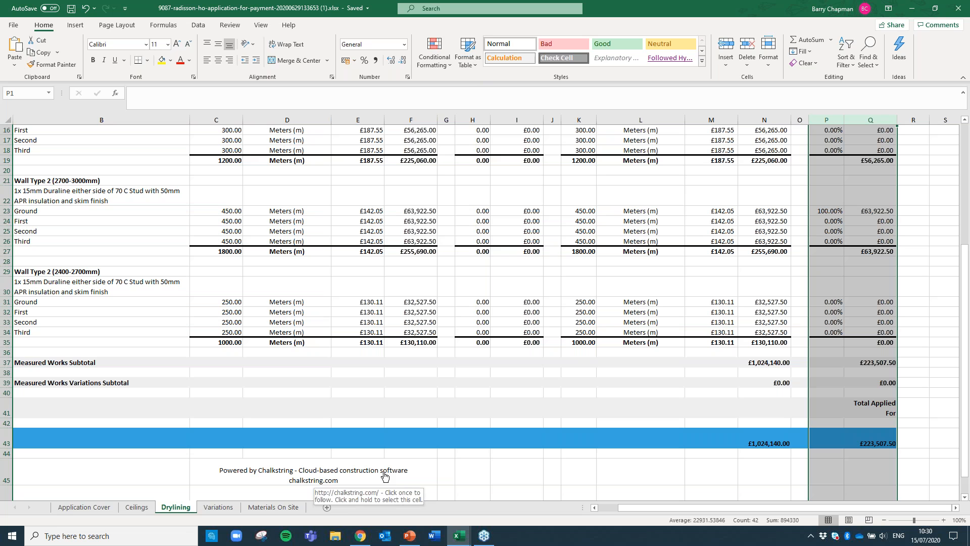
click(218, 508)
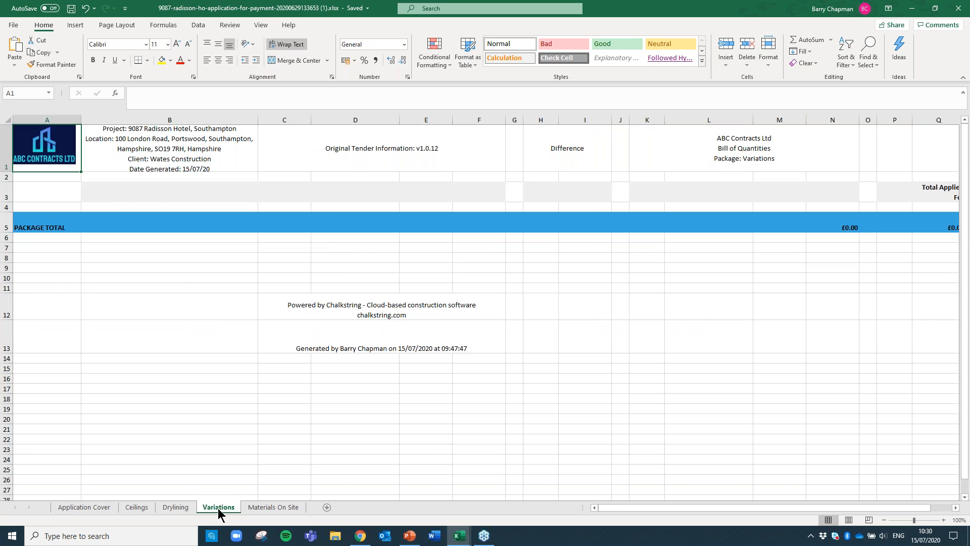
click(262, 509)
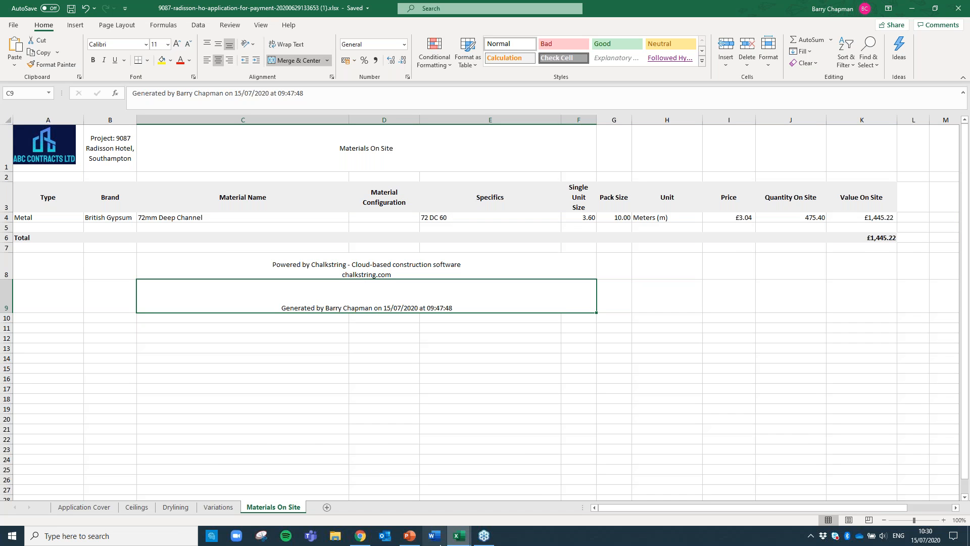
- Switch back to Chalkstring in Chrome, open the held Ceilings and Drylining application, and mark it as sent
click(361, 536)
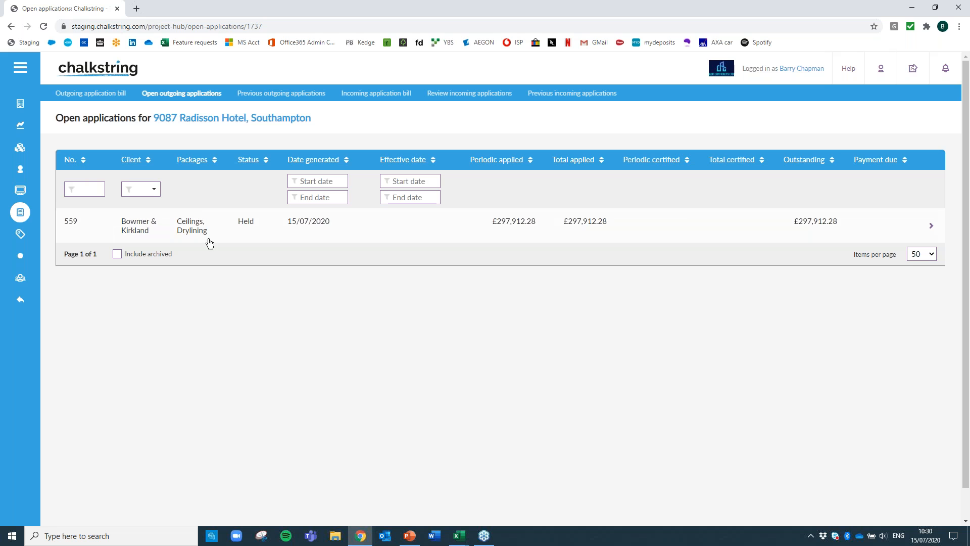
click(321, 225)
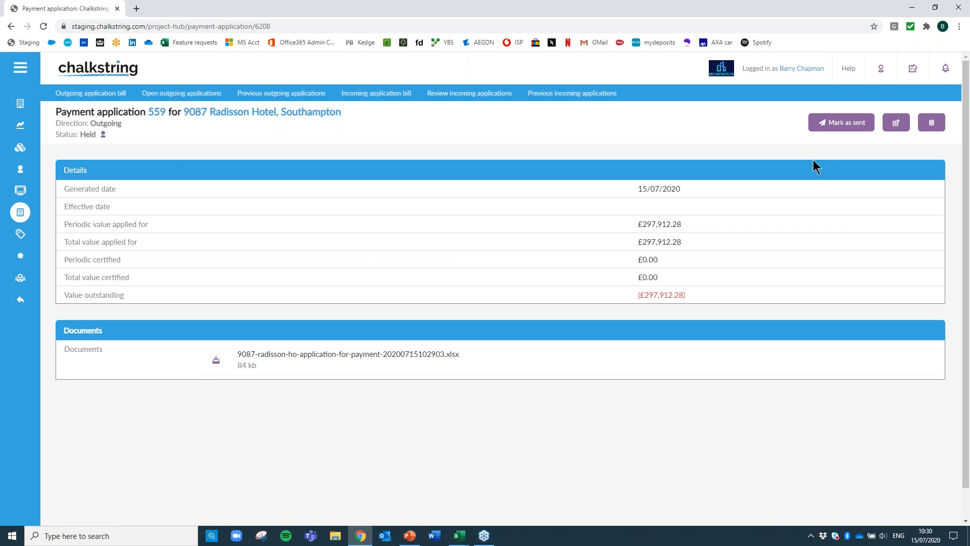
click(842, 124)
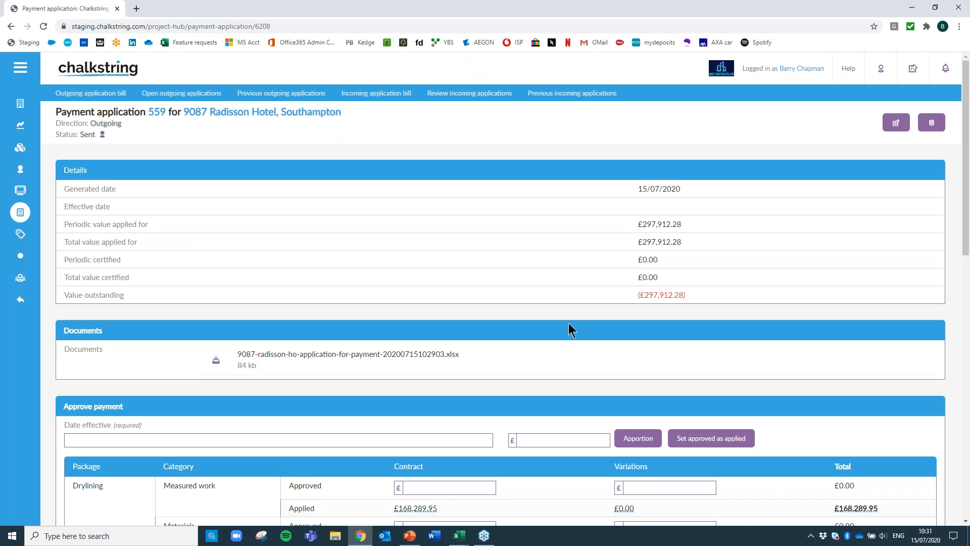
- Approve the payment with effective date 2020-07-01 and all approved amounts set as applied, and submit the certified figures
scroll(527, 326, down, 7)
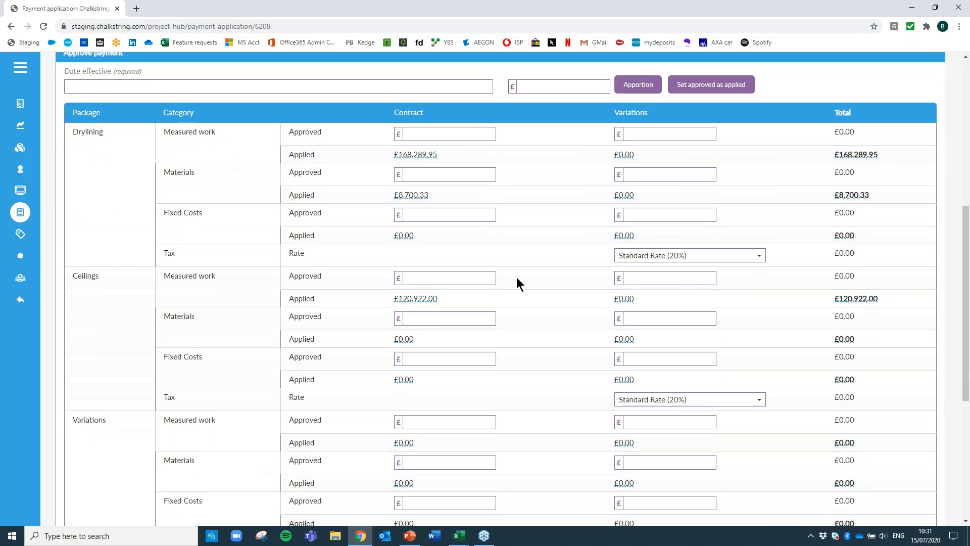
scroll(516, 276, up, 3)
click(327, 238)
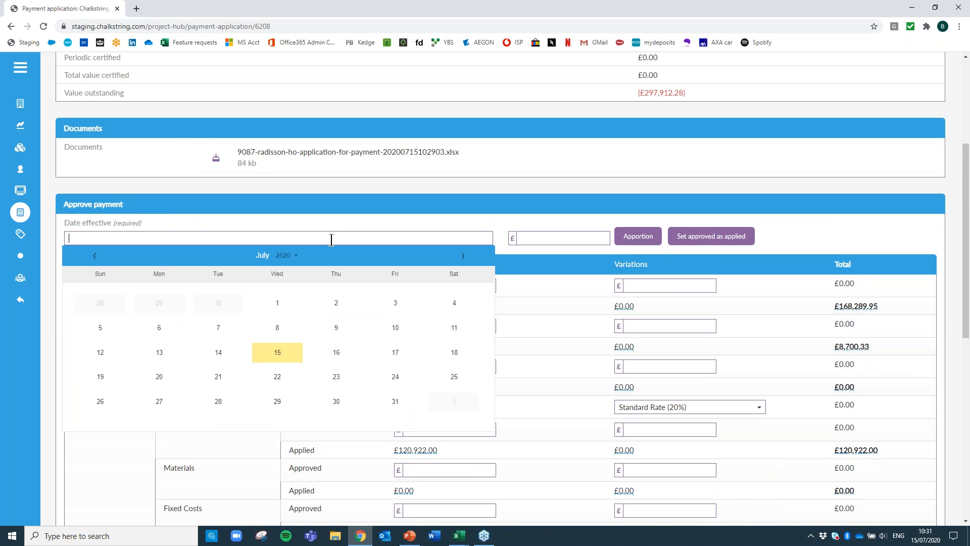
click(277, 303)
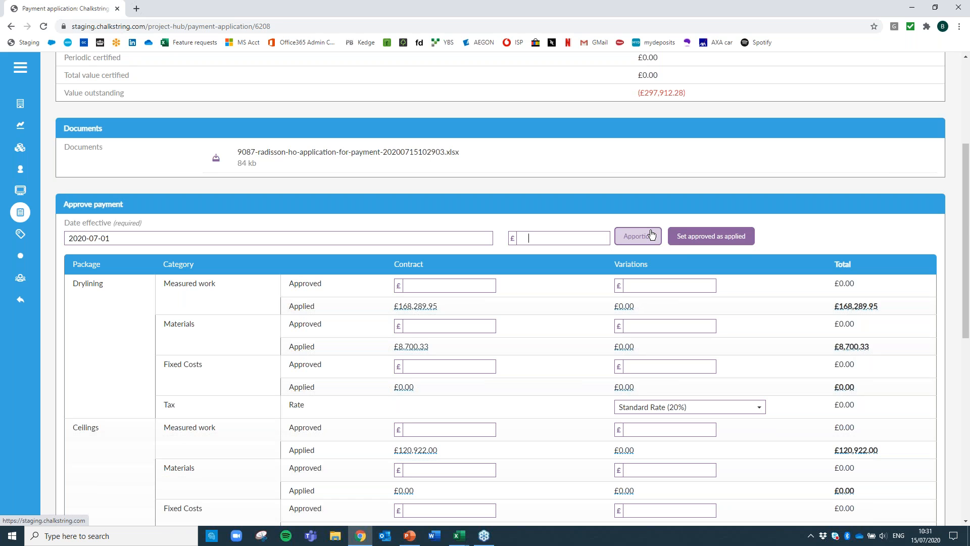
click(691, 235)
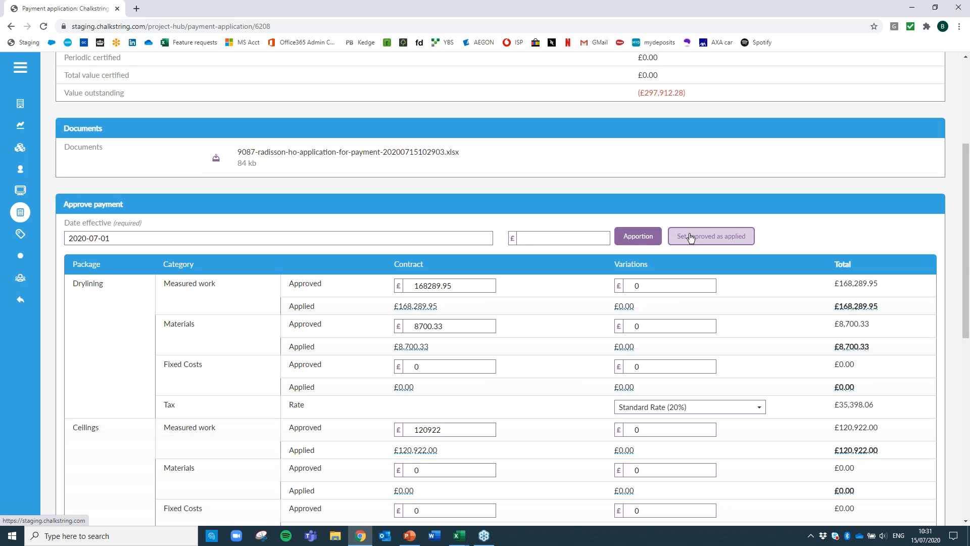
scroll(580, 289, down, 9)
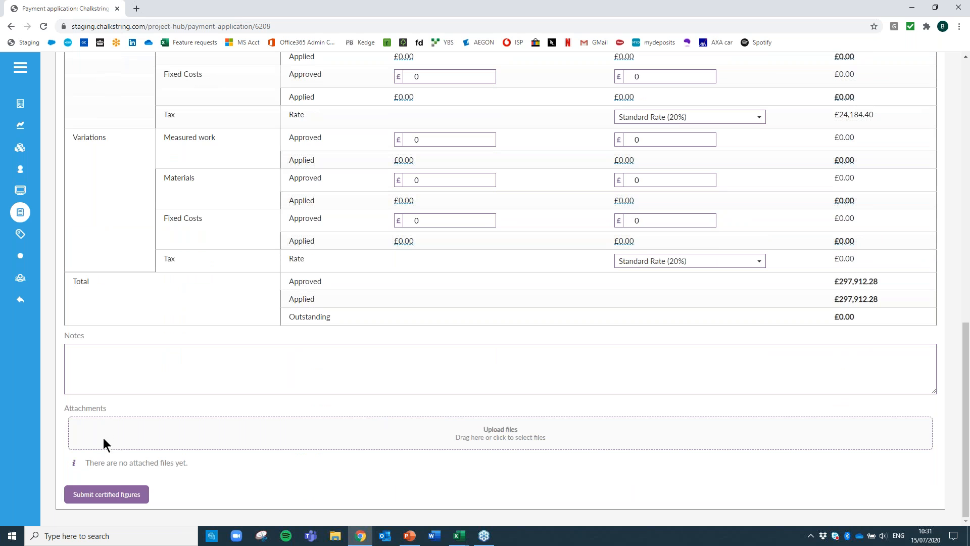
click(120, 497)
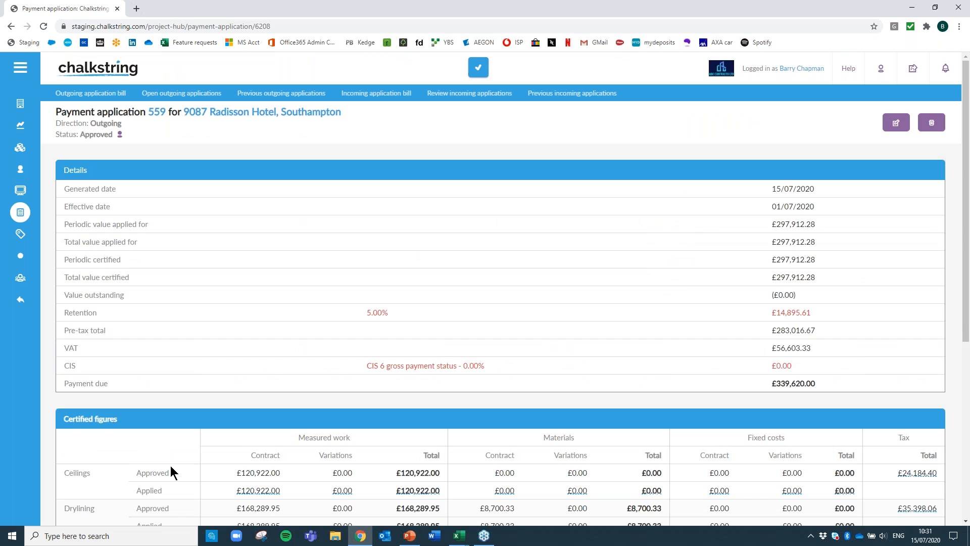
- Review the approved application's retention, VAT and payment due details and return to the open outgoing applications
scroll(170, 465, down, 1)
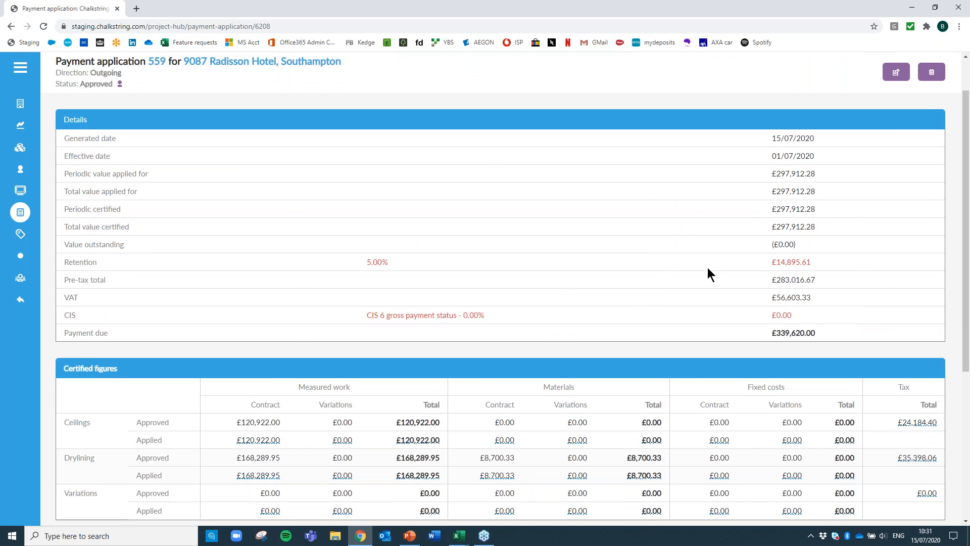
key(alt+Tab)
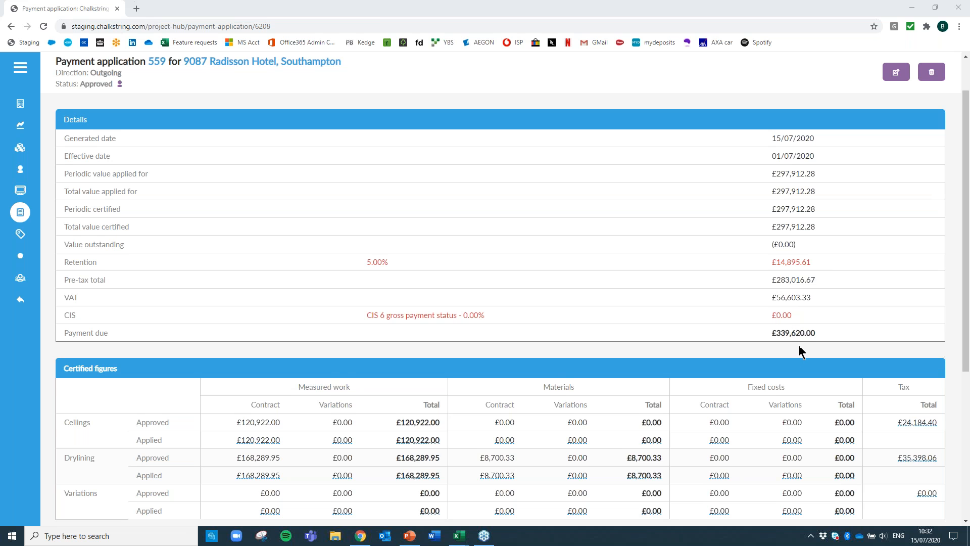
scroll(798, 345, up, 1)
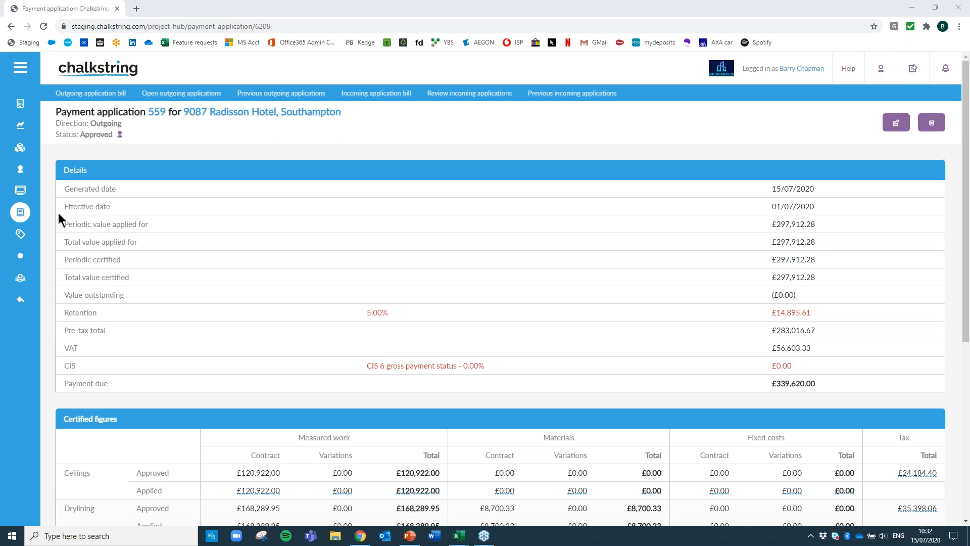
click(176, 98)
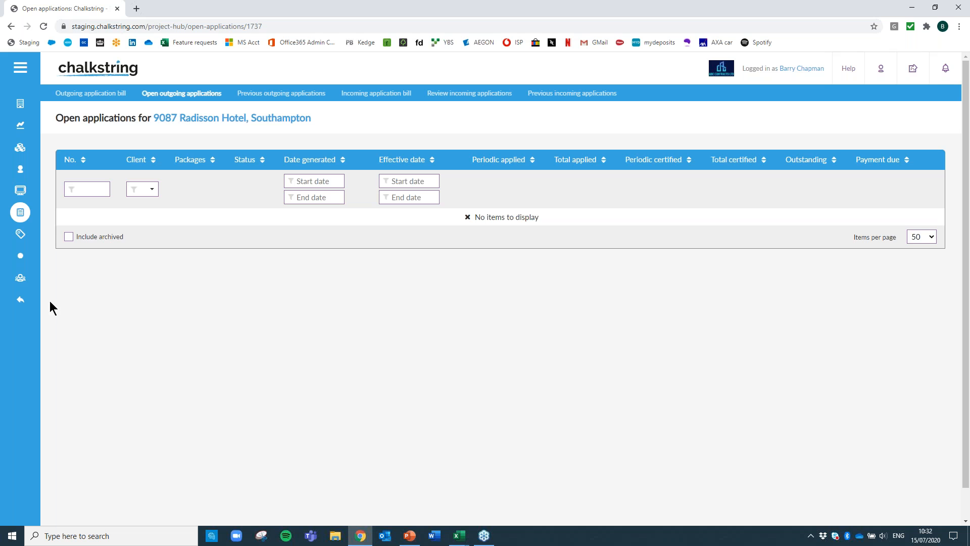
- Leave the Radisson Hotel project hub and open the company-wide Accounts area
click(21, 300)
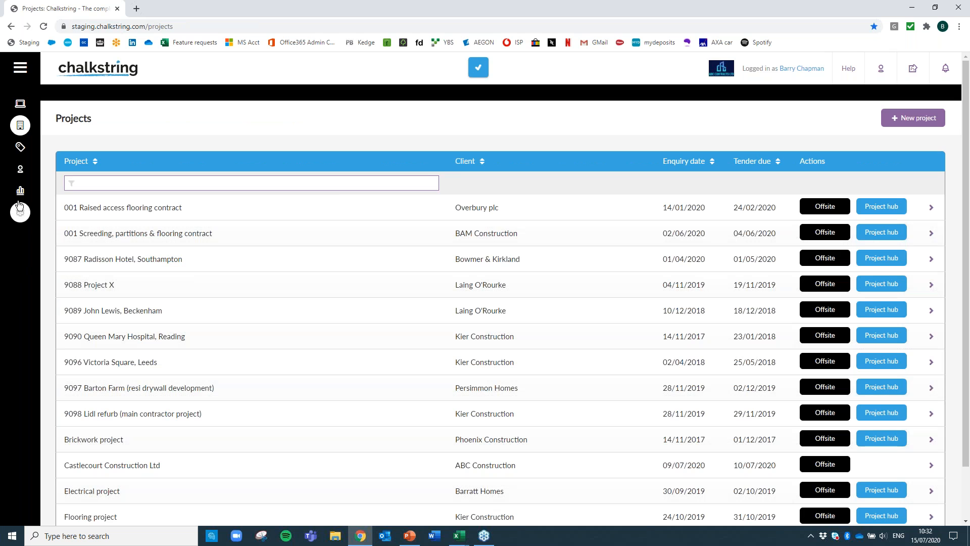
mouse_move(35, 204)
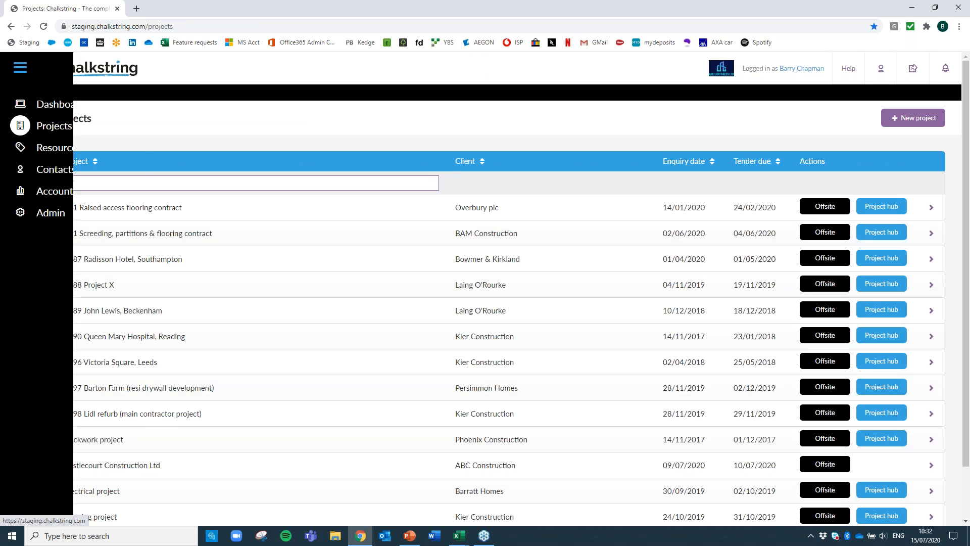
click(57, 196)
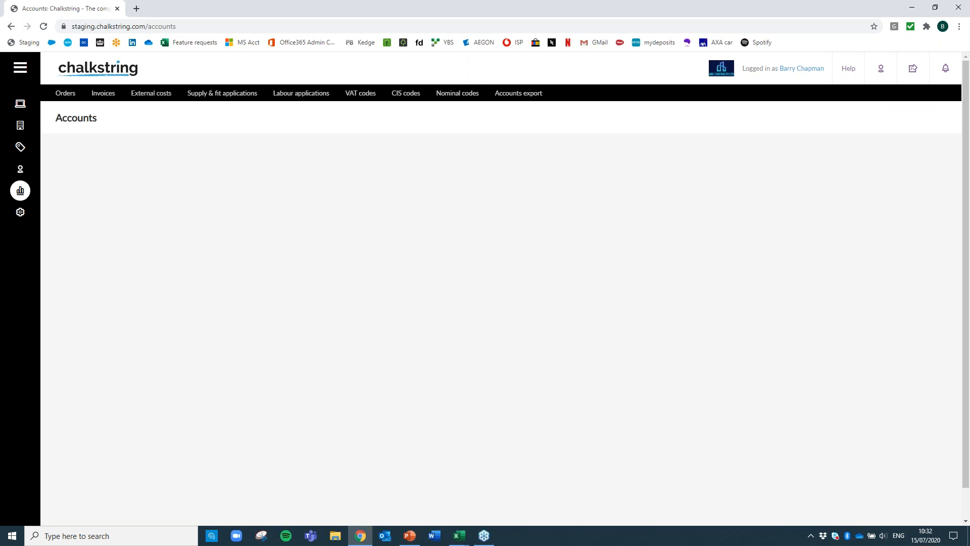
- Open the outgoing supply and fit applications list and filter it to project 9090 to review that project's payment figures
click(214, 96)
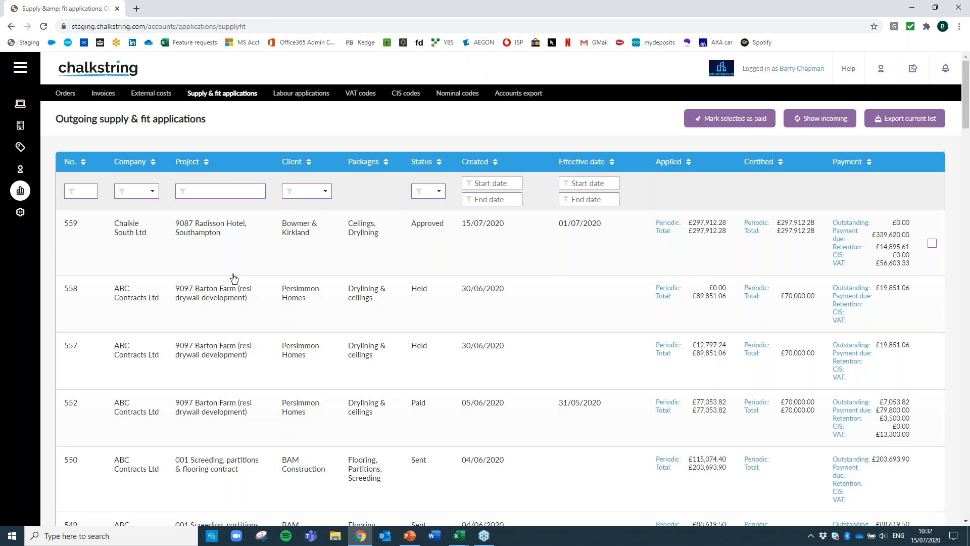
scroll(233, 277, down, 2)
scroll(231, 275, up, 2)
click(194, 192)
click(219, 193)
text(9090)
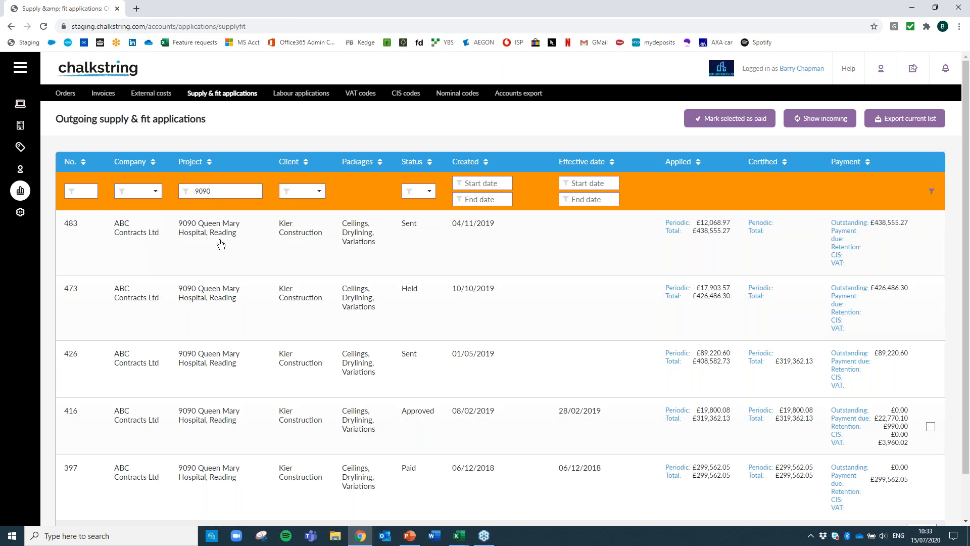
scroll(220, 245, down, 1)
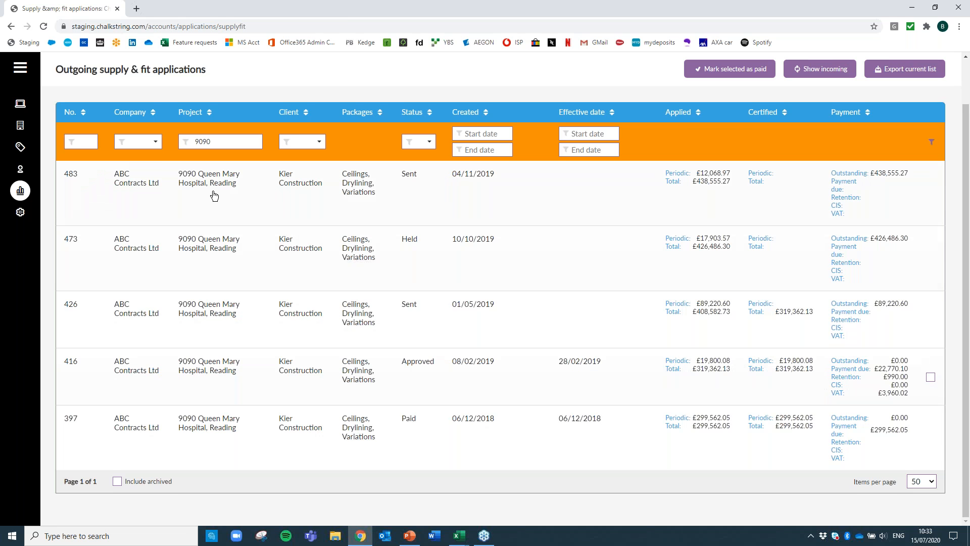
scroll(215, 196, up, 1)
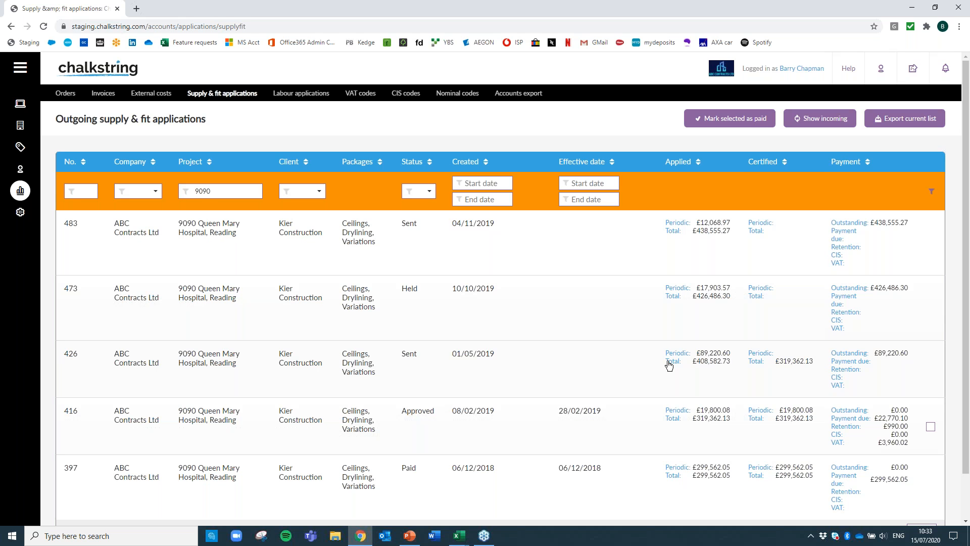
scroll(780, 445, down, 1)
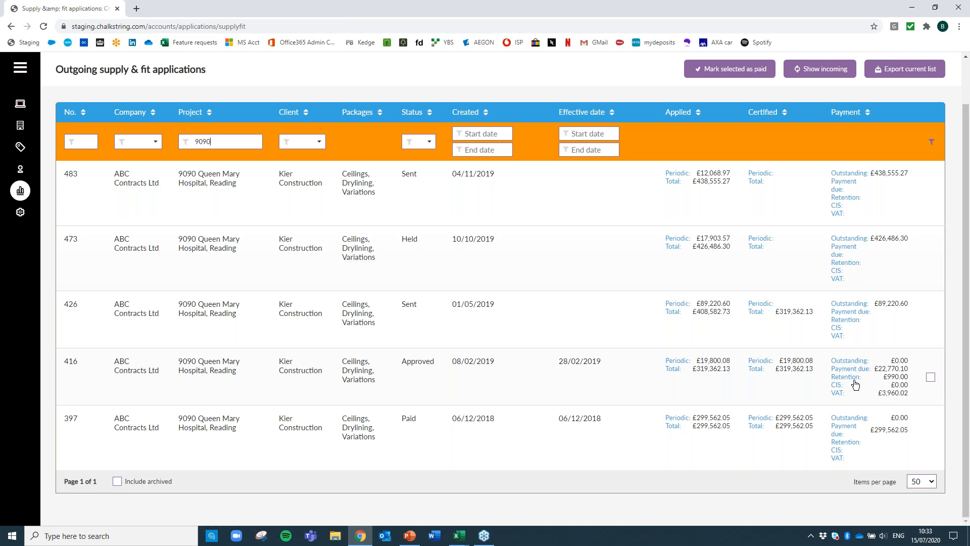
scroll(853, 384, up, 1)
scroll(854, 384, up, 1)
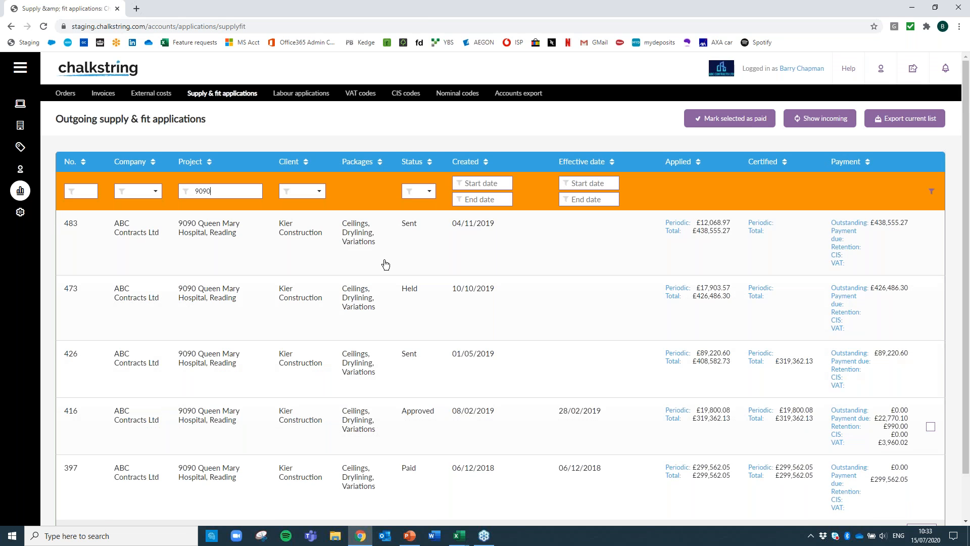
- Clear the project filter and filter the outgoing applications by Approved status to review those awaiting payment
click(932, 190)
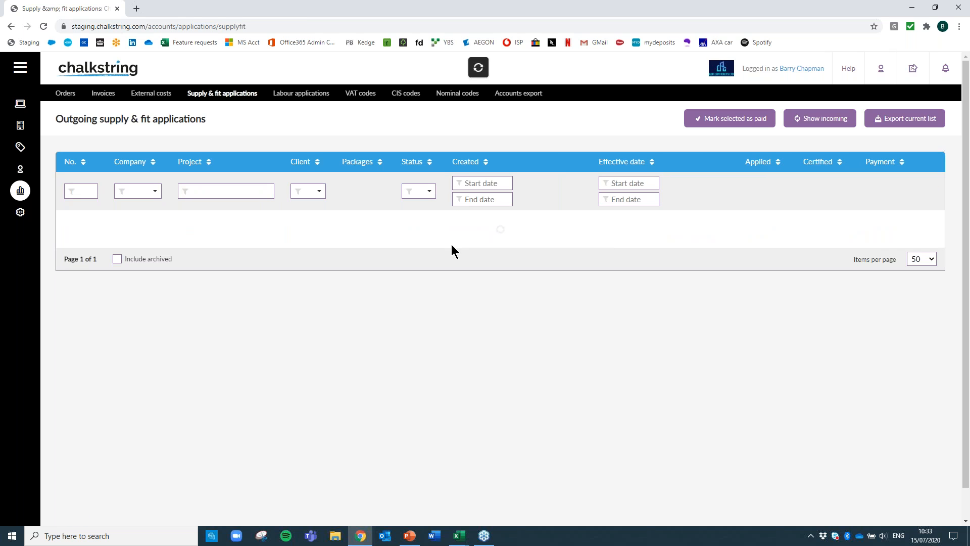
click(426, 190)
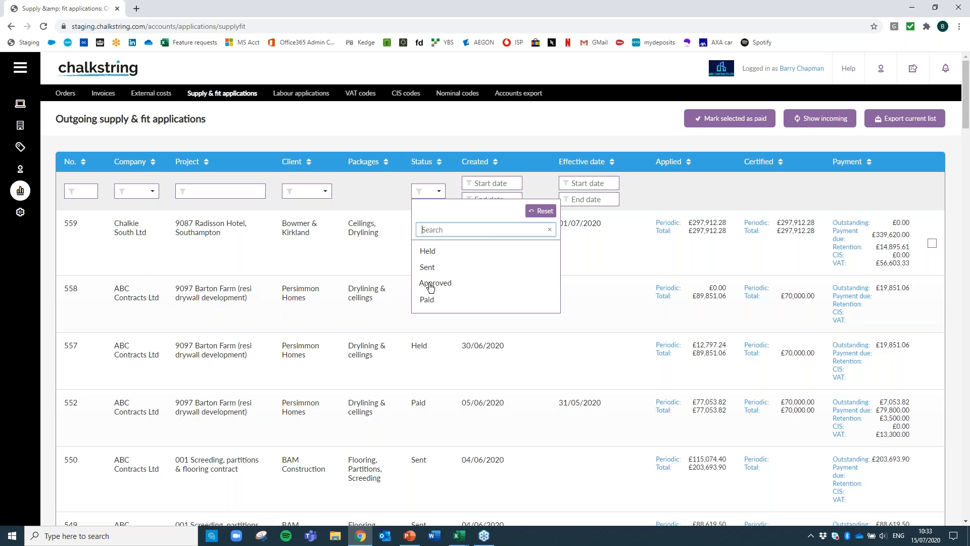
click(430, 284)
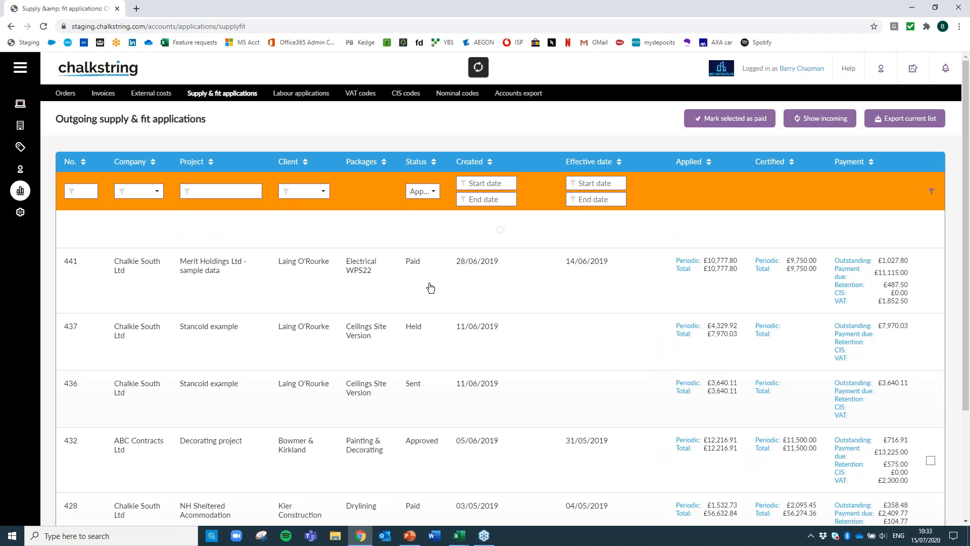
scroll(461, 278, down, 2)
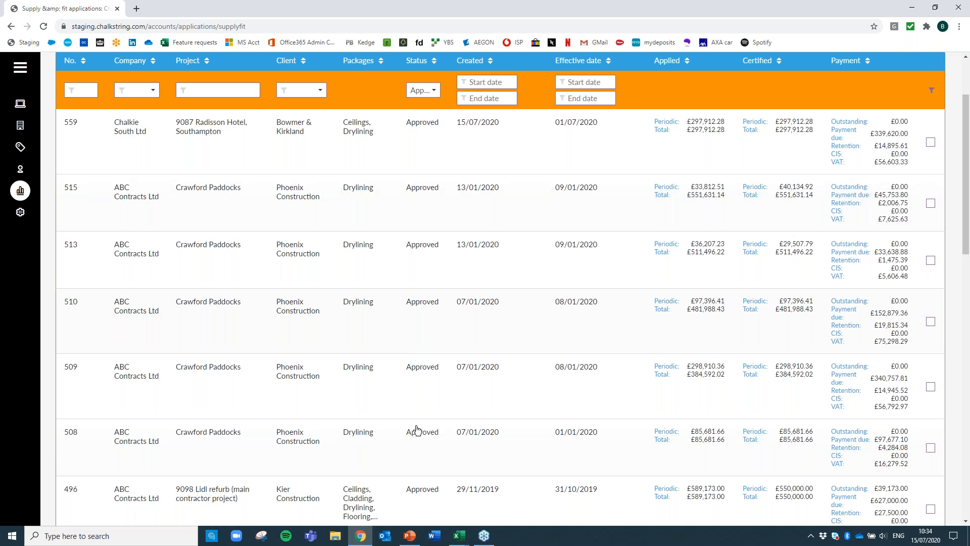
- Switch to the Valuations webinar presentation in PowerPoint
click(410, 536)
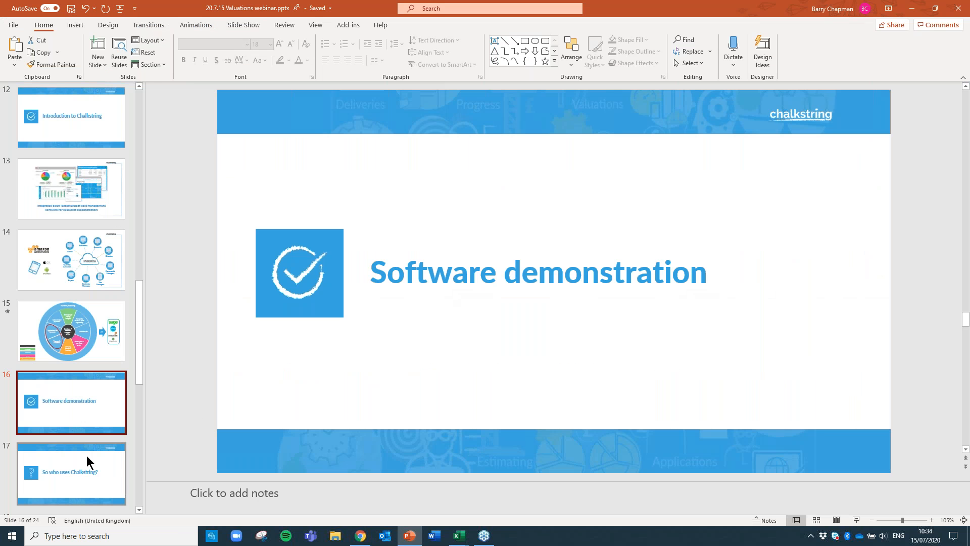